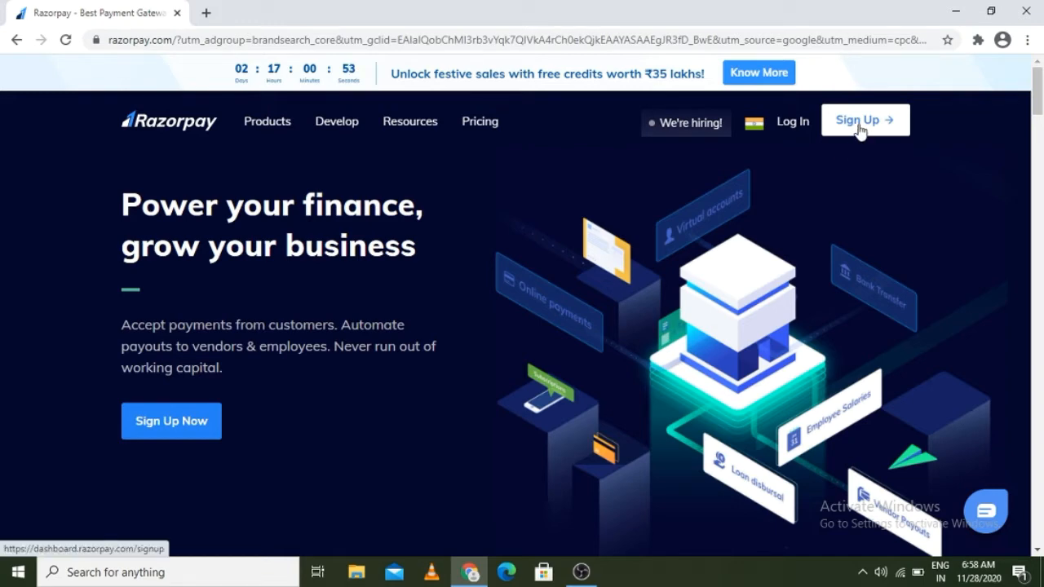
Step: Sign up for a new Razorpay account with a work email and password
{"action": "left_click", "coordinate": [858, 121]}
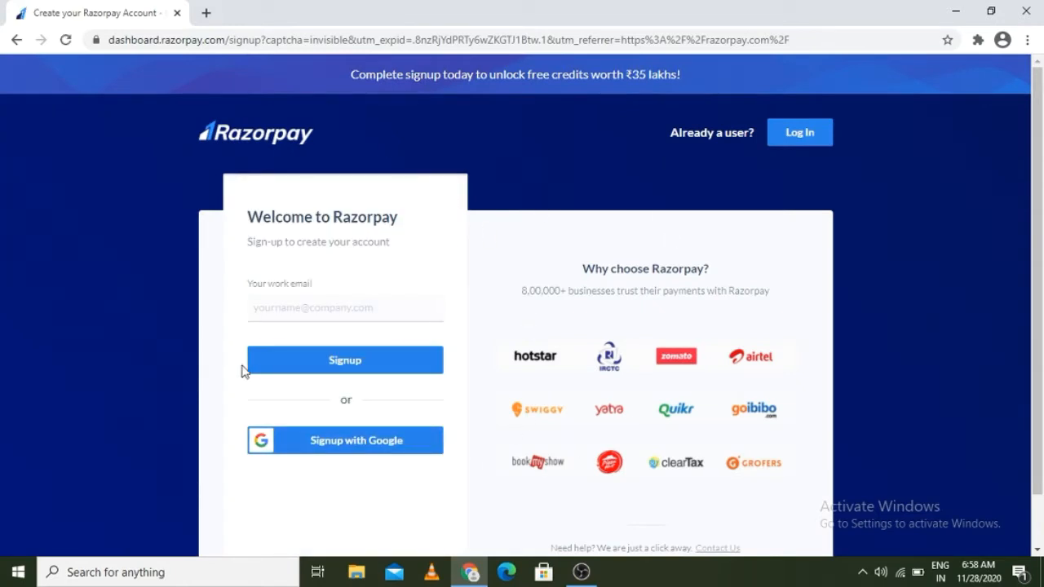
{"action": "left_click", "coordinate": [265, 300]}
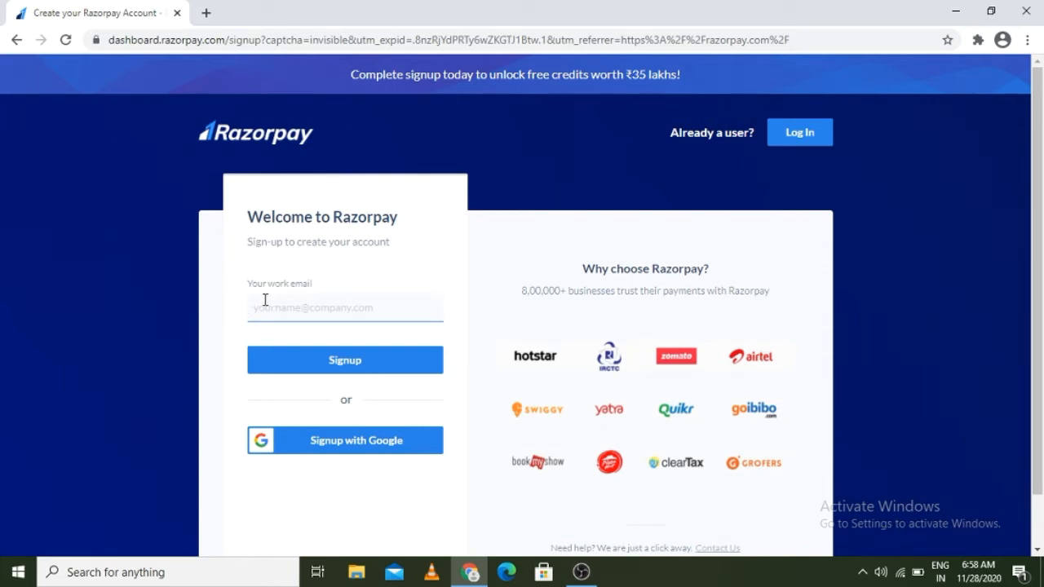
{"action": "type", "text": "priyan"}
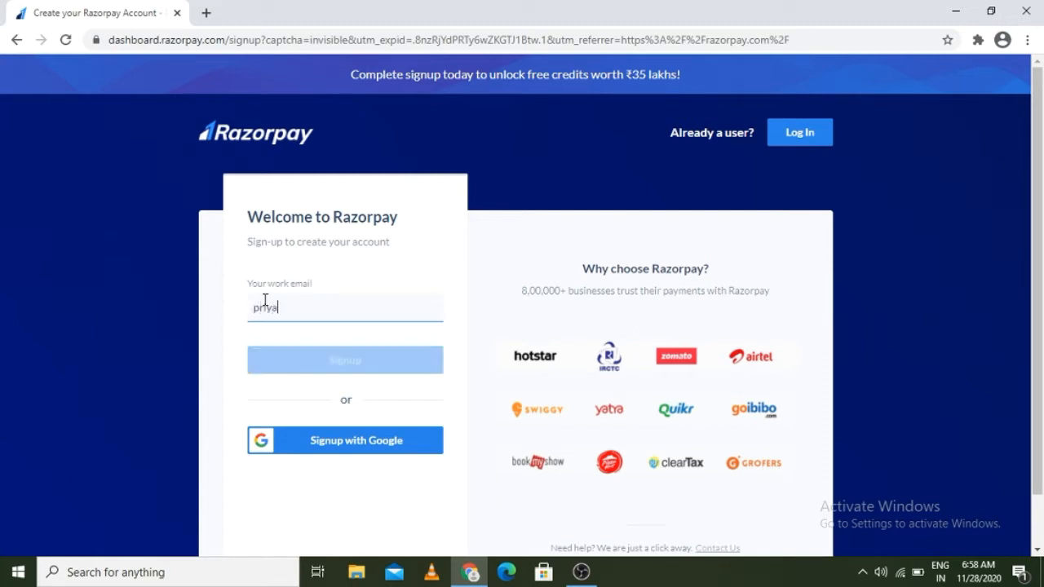
{"action": "type", "text": "ka"}
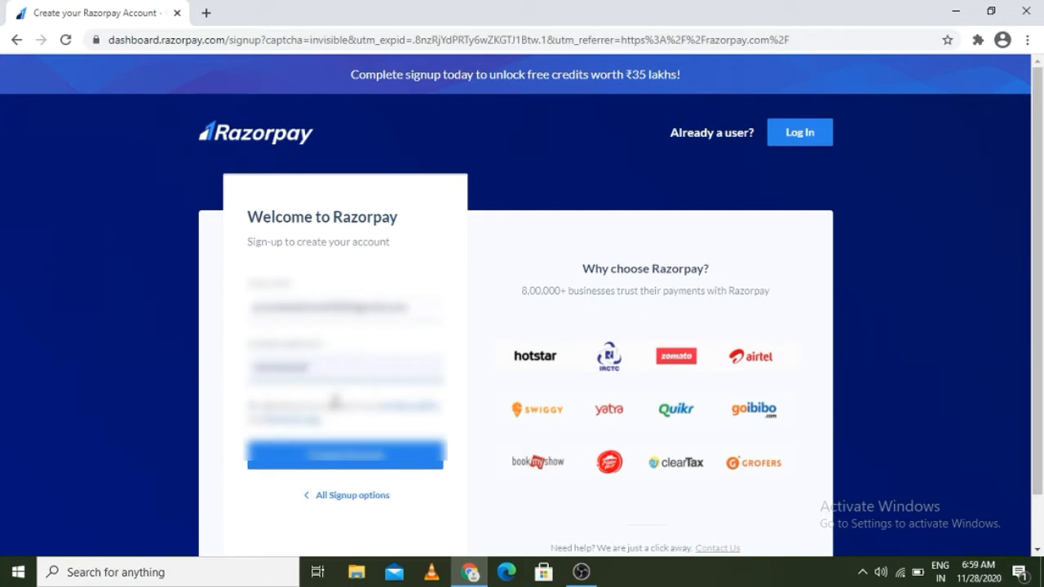
{"action": "key", "text": "Return"}
{"action": "type", "text": "•••"}
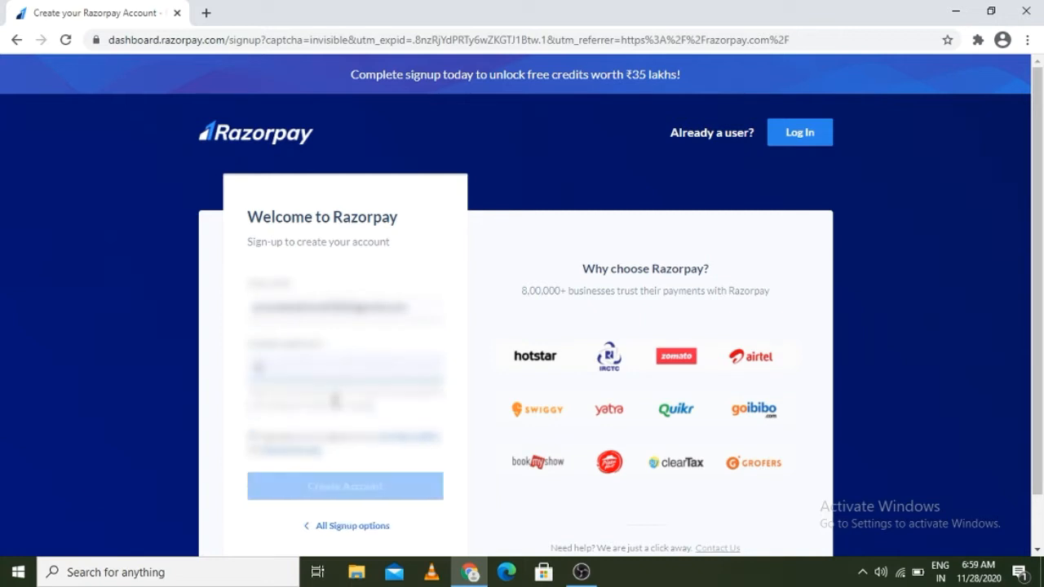
{"action": "type", "text": "•••••••"}
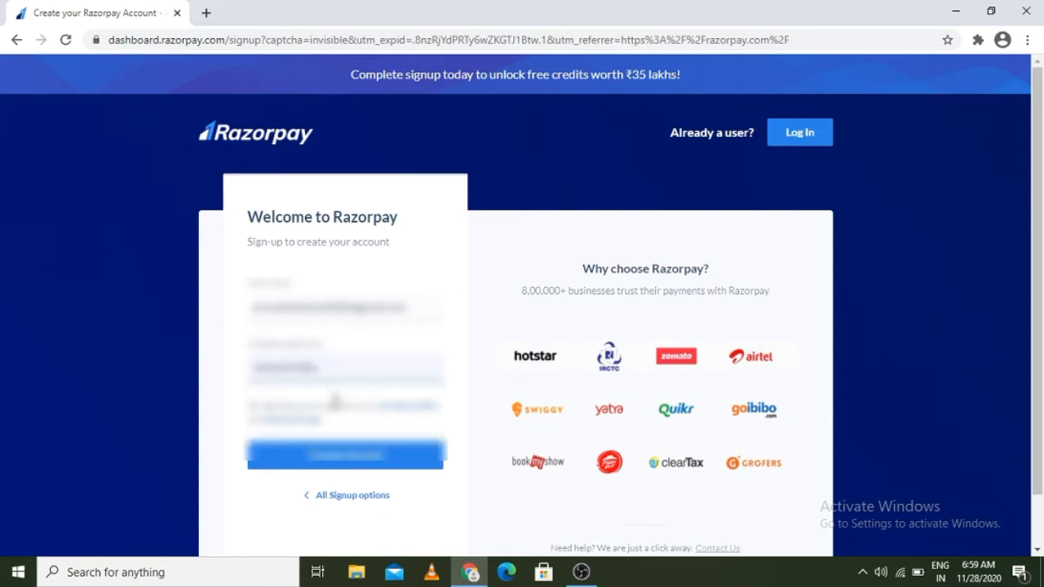
{"action": "left_click", "coordinate": [349, 460]}
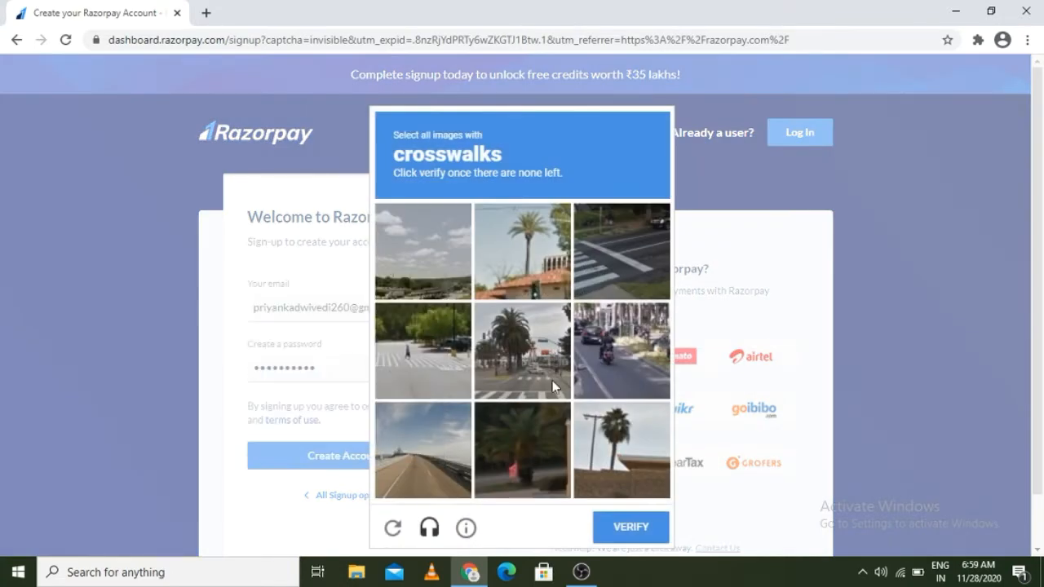
Step: Solve the reCAPTCHA by picking crosswalk tiles over two rounds, then the bicycle tiles
{"action": "left_click", "coordinate": [554, 368]}
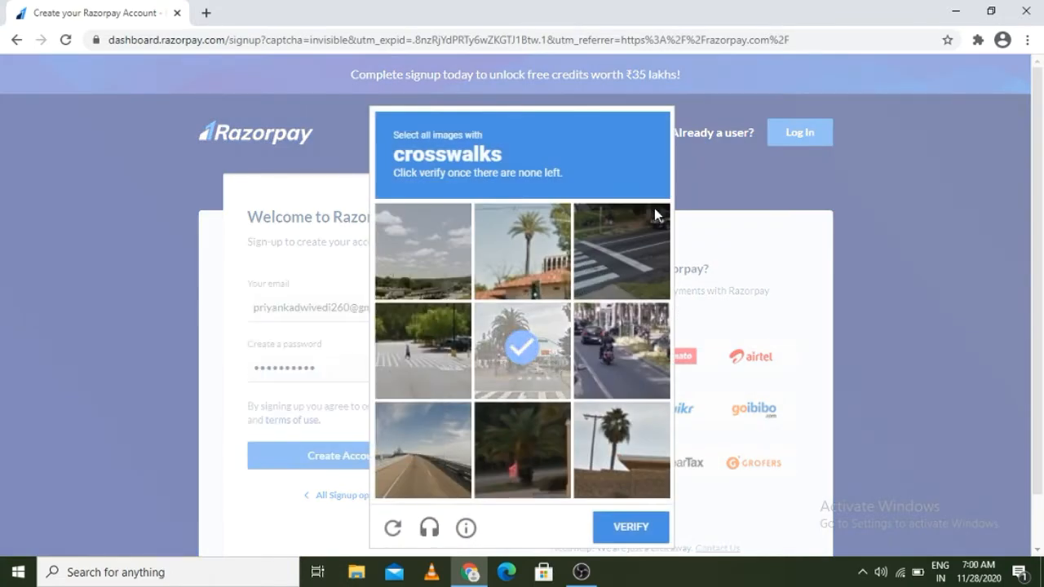
{"action": "left_click", "coordinate": [629, 237]}
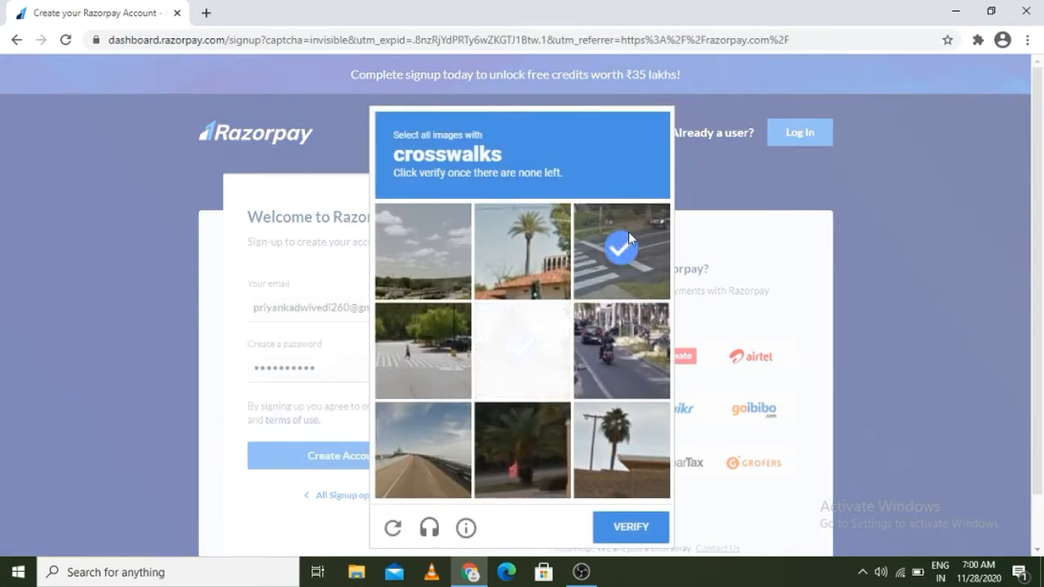
{"action": "left_click", "coordinate": [445, 355]}
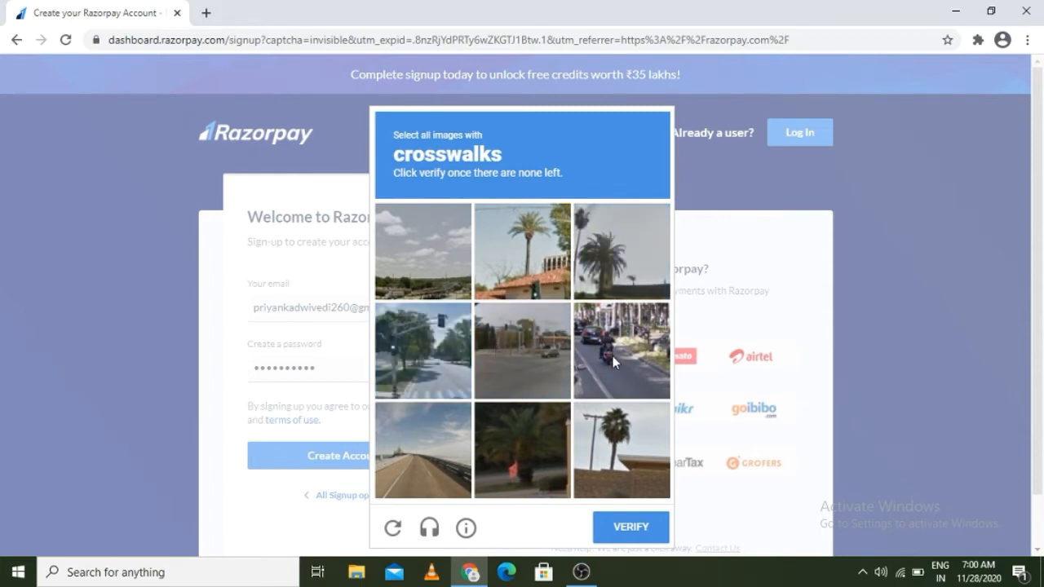
{"action": "left_click", "coordinate": [628, 528]}
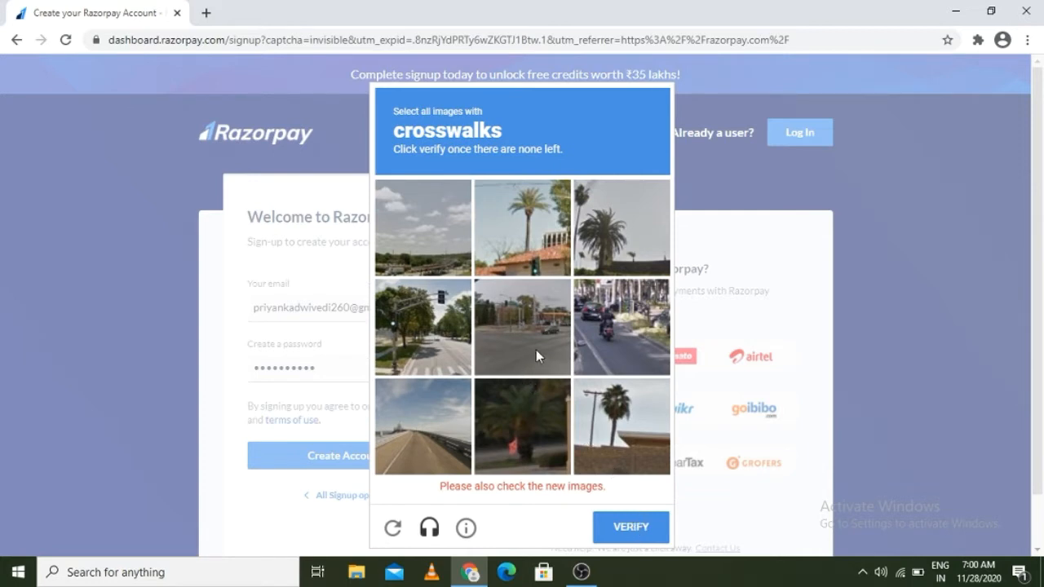
{"action": "left_click", "coordinate": [420, 345]}
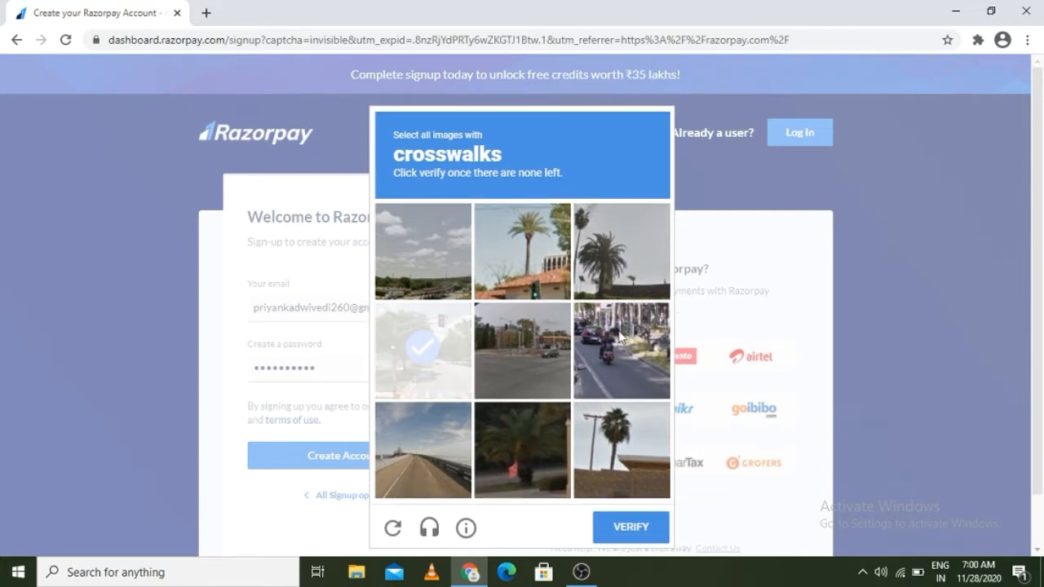
{"action": "left_click", "coordinate": [619, 336]}
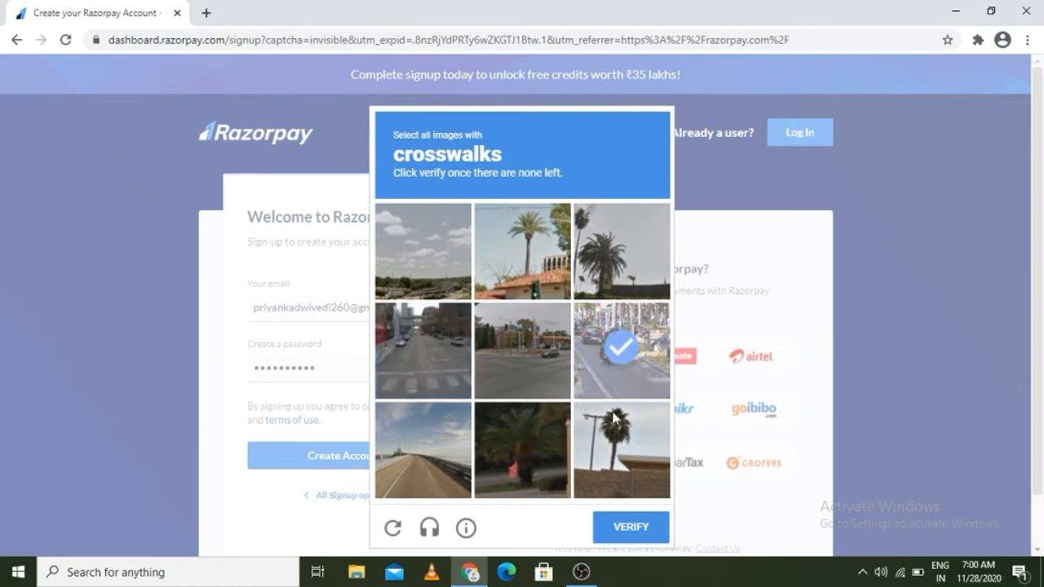
{"action": "left_click", "coordinate": [632, 527]}
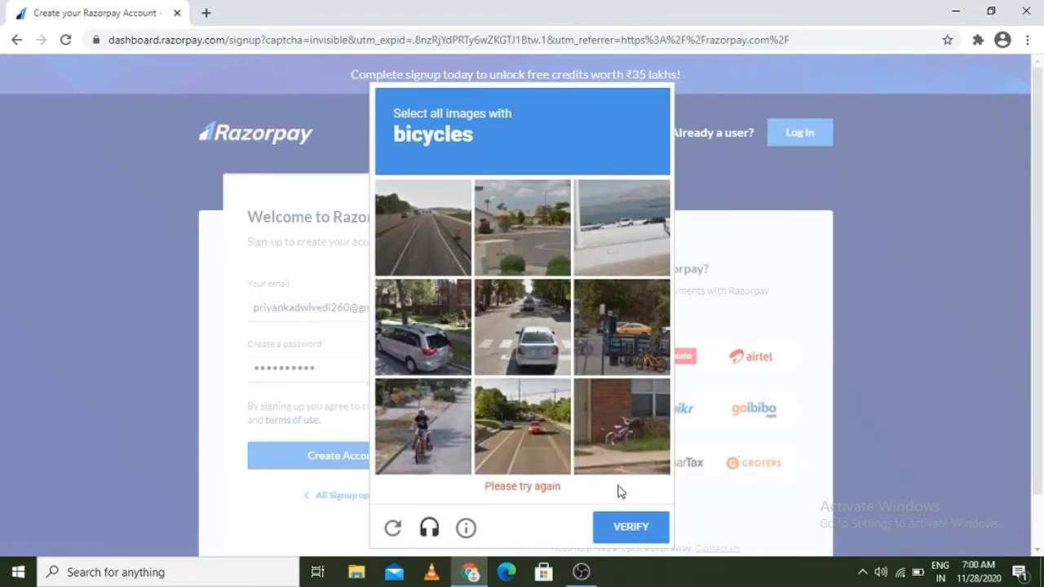
{"action": "left_click", "coordinate": [425, 434]}
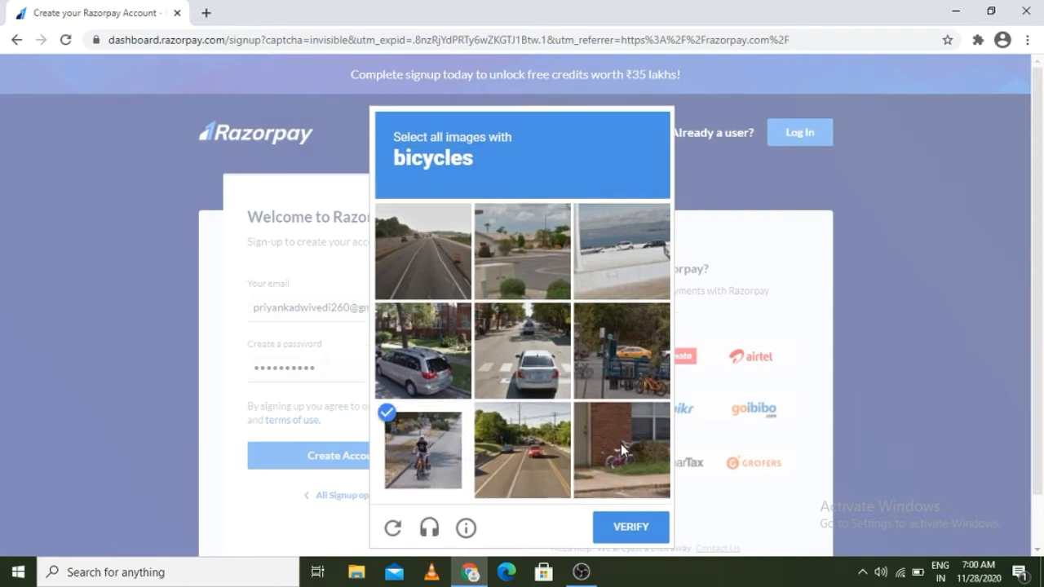
{"action": "left_click", "coordinate": [622, 442]}
{"action": "left_click", "coordinate": [640, 342]}
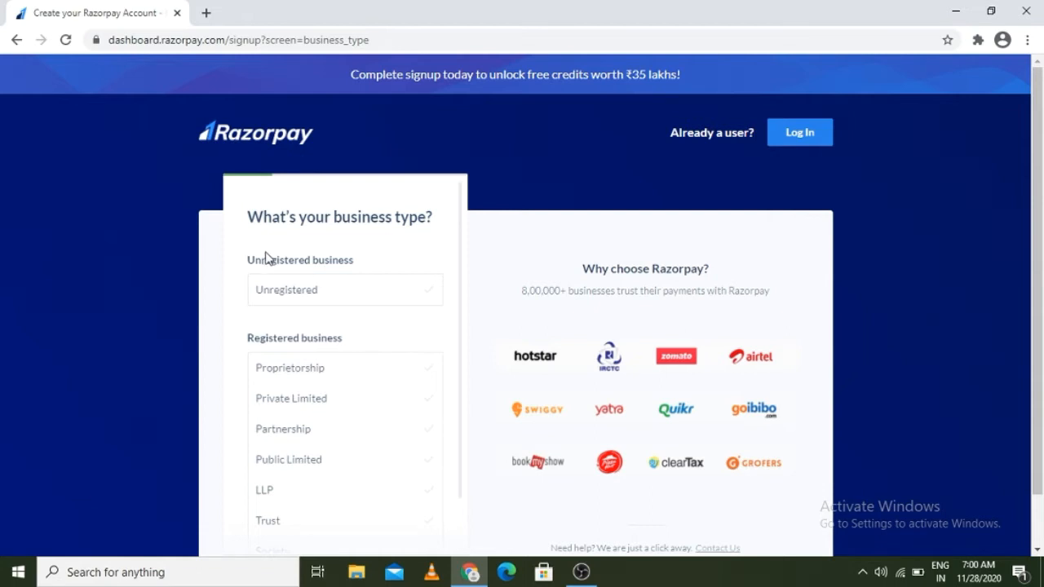
Step: Choose Unregistered as the business type and enter the contact's full name and mobile number
{"action": "left_click", "coordinate": [283, 296]}
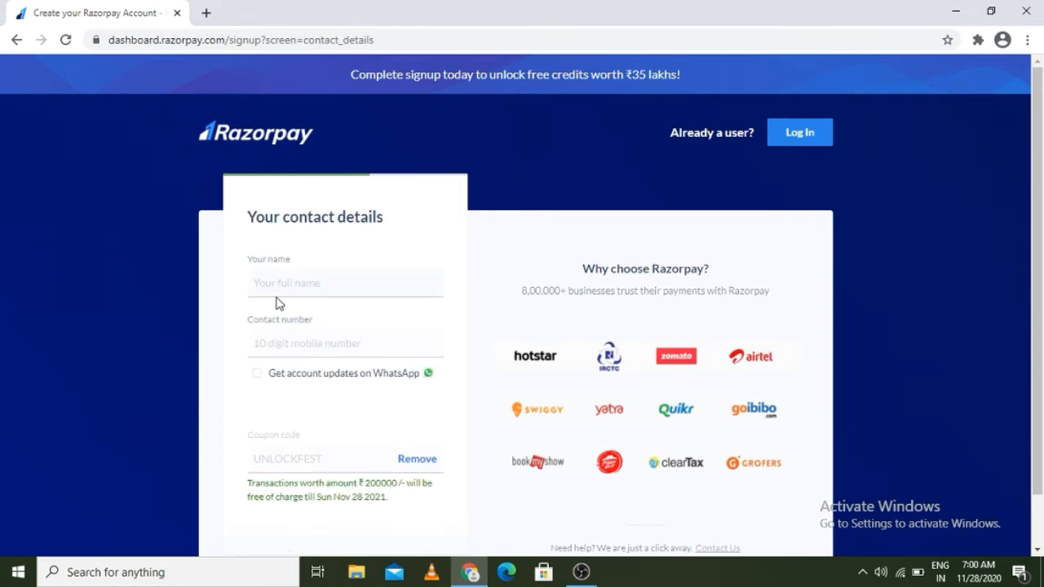
{"action": "left_click", "coordinate": [267, 285]}
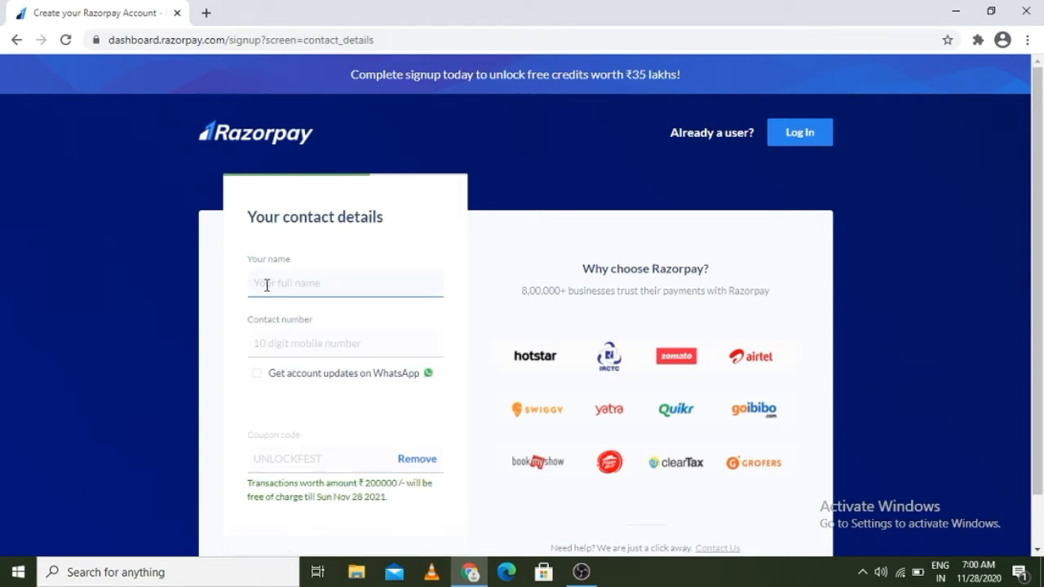
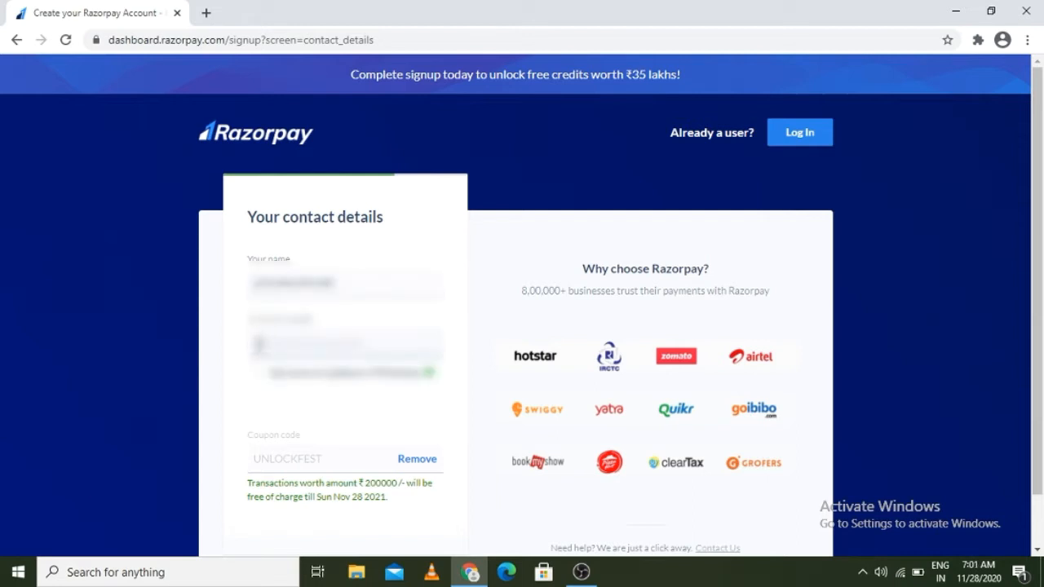
{"action": "left_click", "coordinate": [1038, 550]}
{"action": "left_click", "coordinate": [1038, 550]}
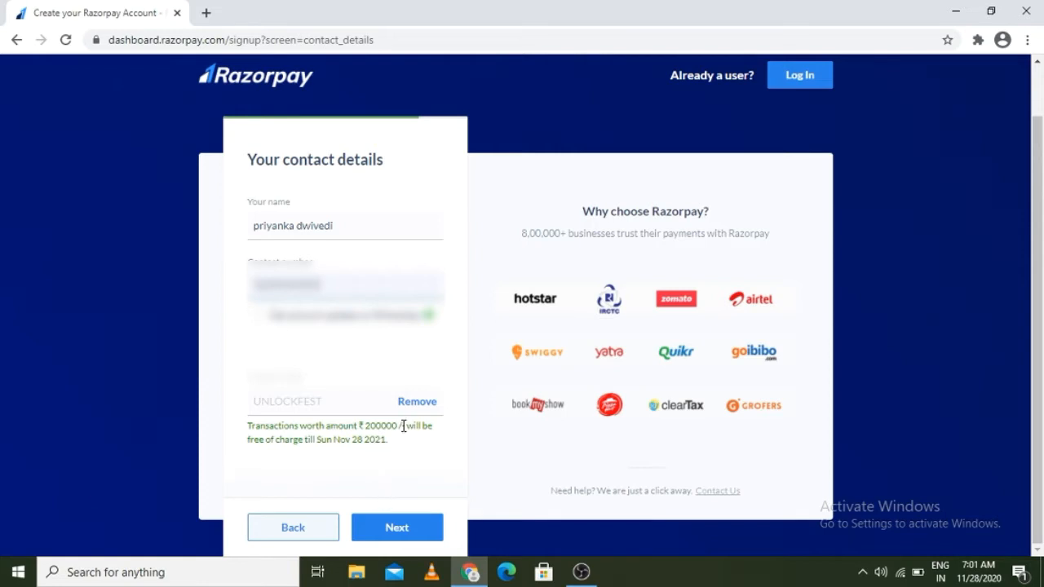
Step: Submit the contact details and paste the emailed verification code to verify the email
{"action": "left_click", "coordinate": [390, 531]}
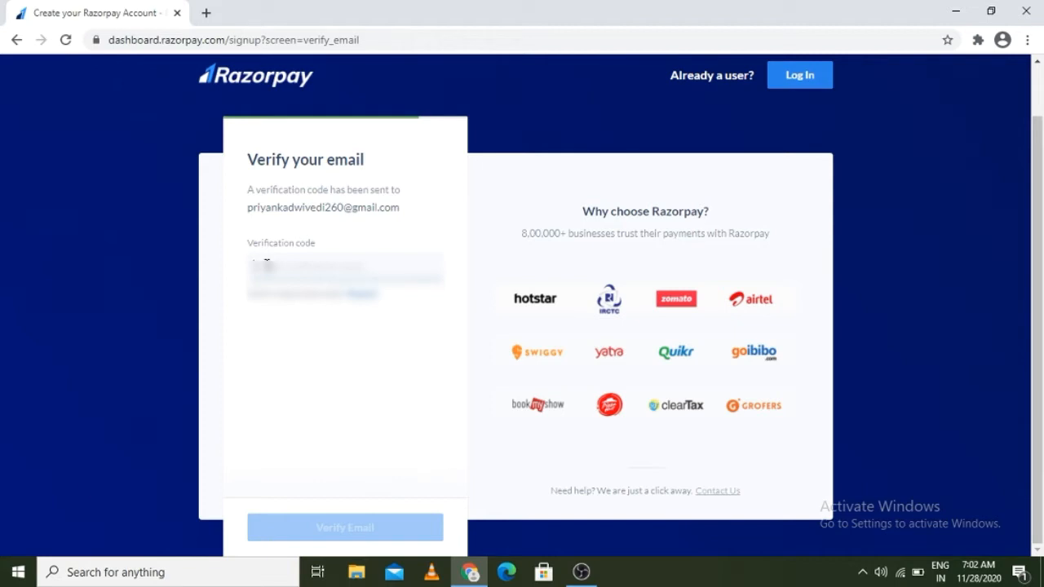
{"action": "key", "text": "ctrl+v"}
{"action": "type", "text": "00"}
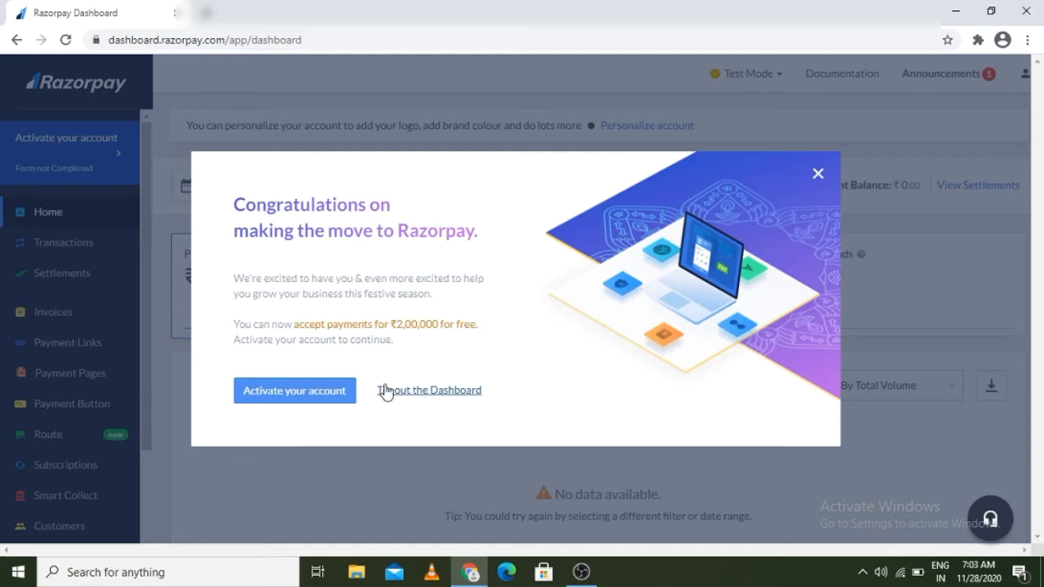
Step: Start account activation and go to the Business Overview step
{"action": "left_click", "coordinate": [303, 395]}
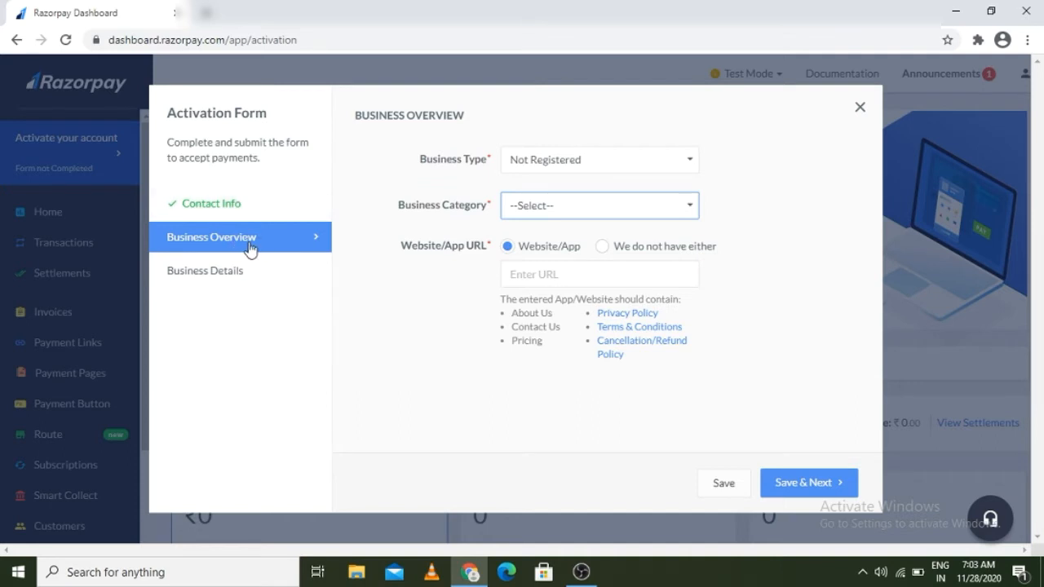
{"action": "left_click", "coordinate": [218, 281]}
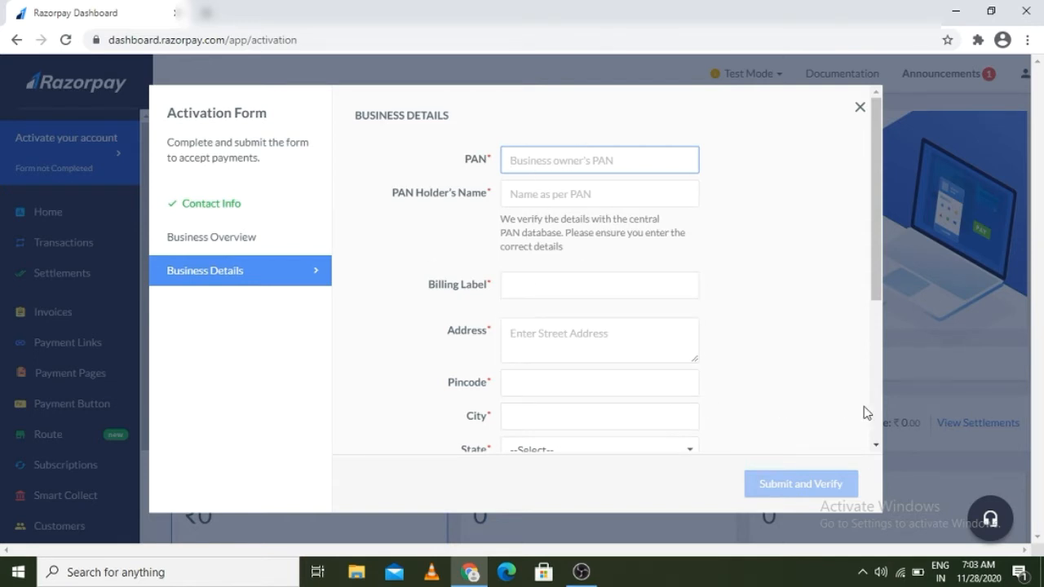
{"action": "left_click", "coordinate": [876, 446]}
{"action": "scroll", "coordinate": [877, 444], "scroll_direction": "down", "scroll_amount": 1}
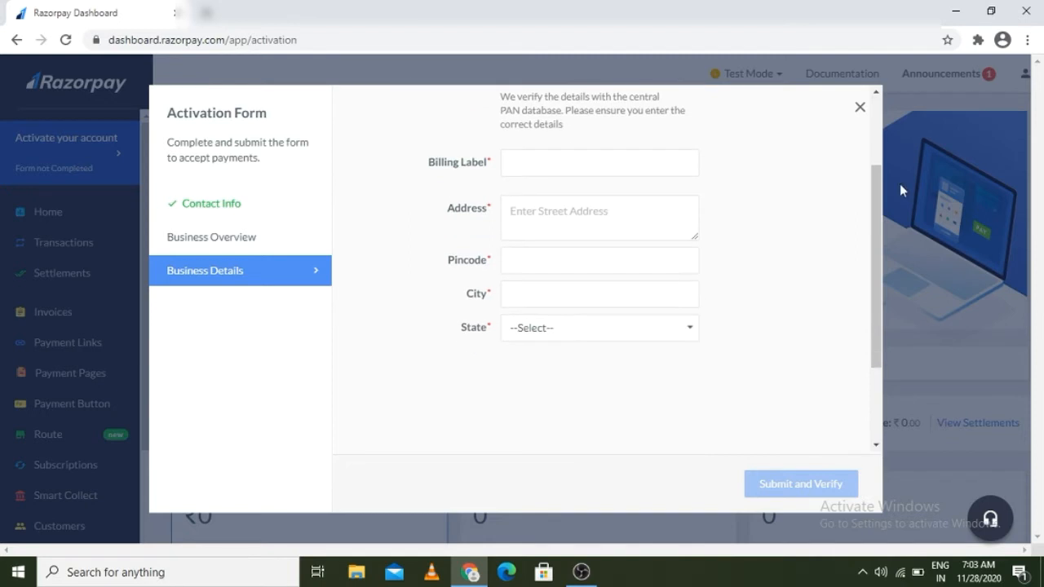
{"action": "scroll", "coordinate": [877, 98], "scroll_direction": "up", "scroll_amount": 2}
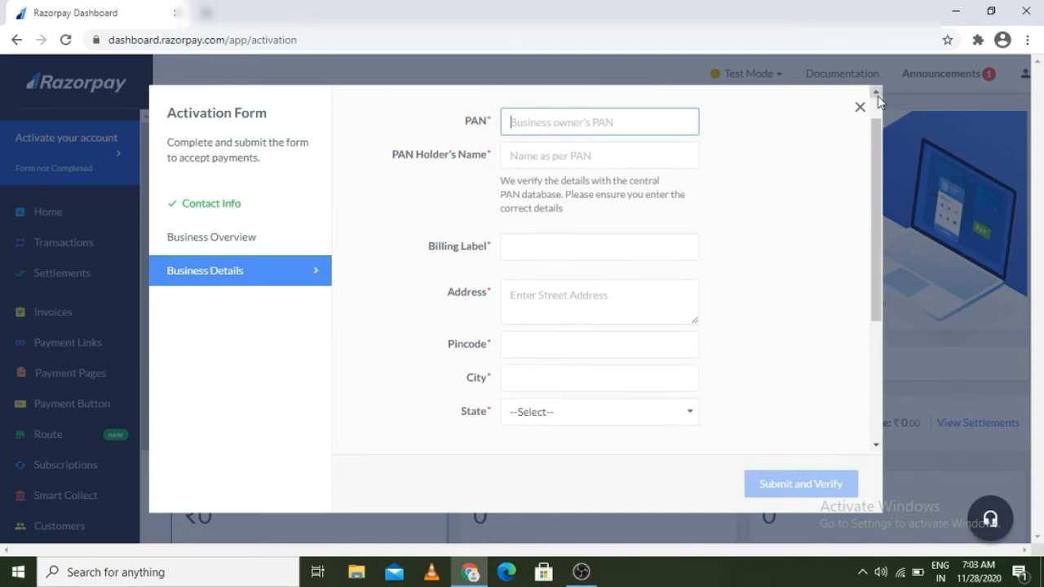
{"action": "left_click", "coordinate": [245, 238]}
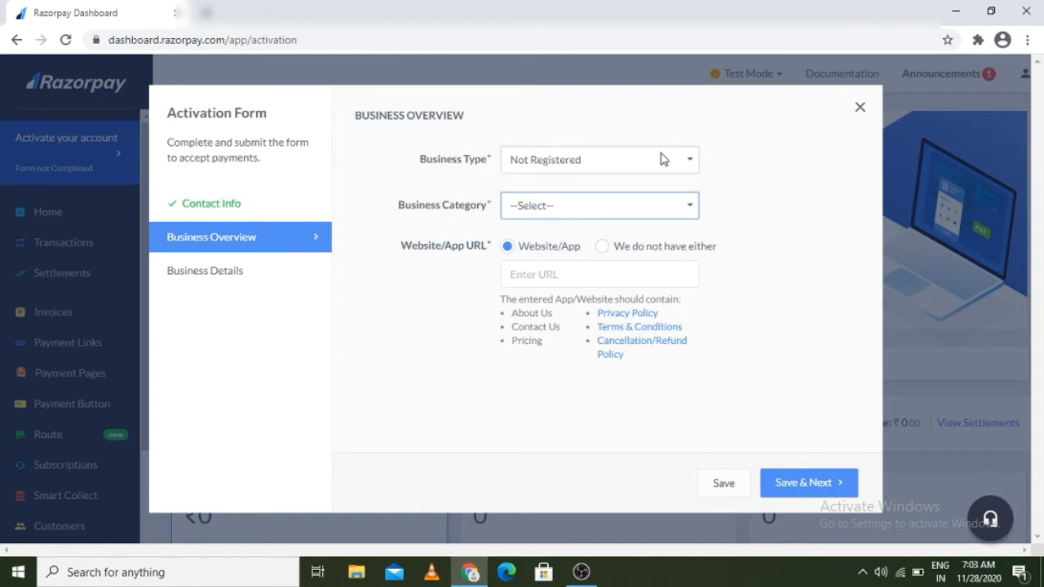
Step: Set the Business Category to Education and open the Sub Category list
{"action": "left_click", "coordinate": [692, 212]}
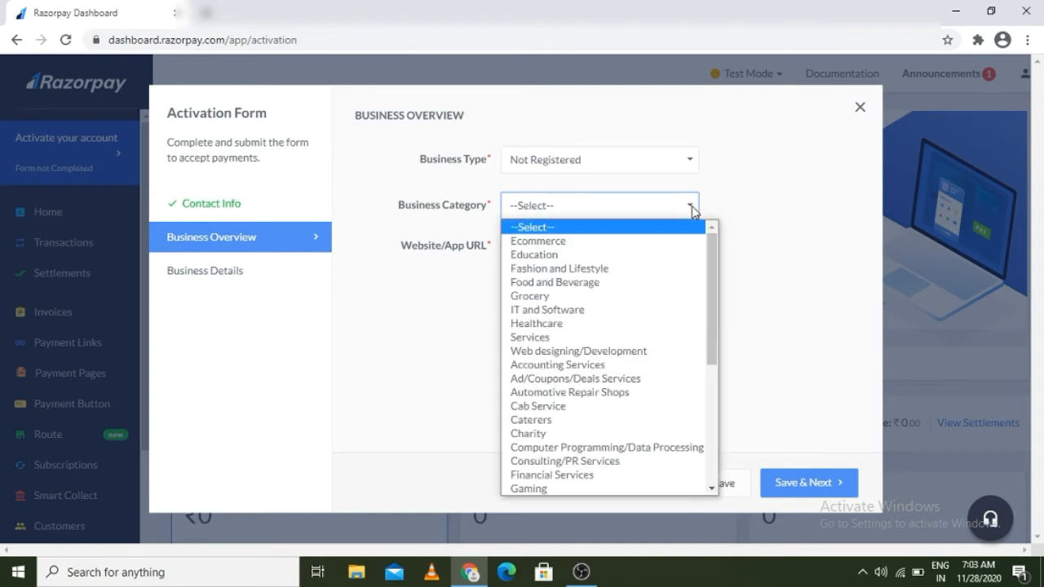
{"action": "left_click", "coordinate": [557, 256]}
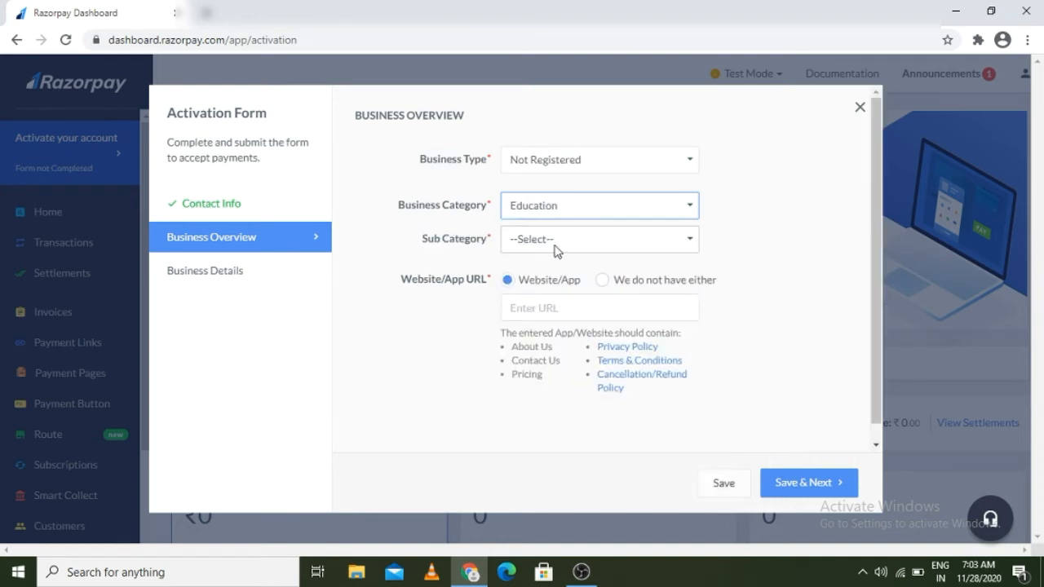
{"action": "left_click", "coordinate": [529, 241]}
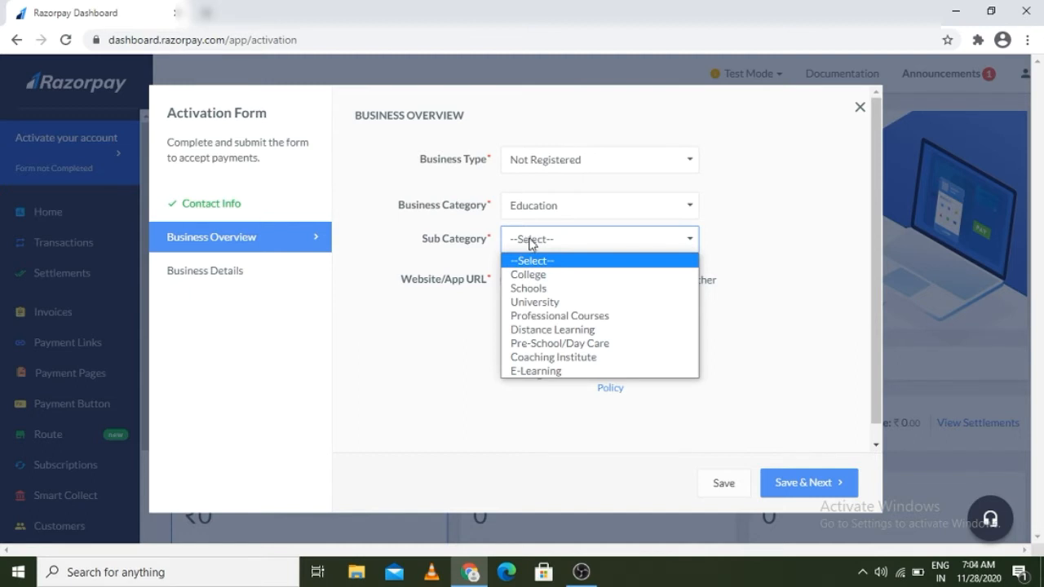
Step: Select E-Learning, paste a website URL, and save the Business Overview
{"action": "left_click", "coordinate": [536, 372]}
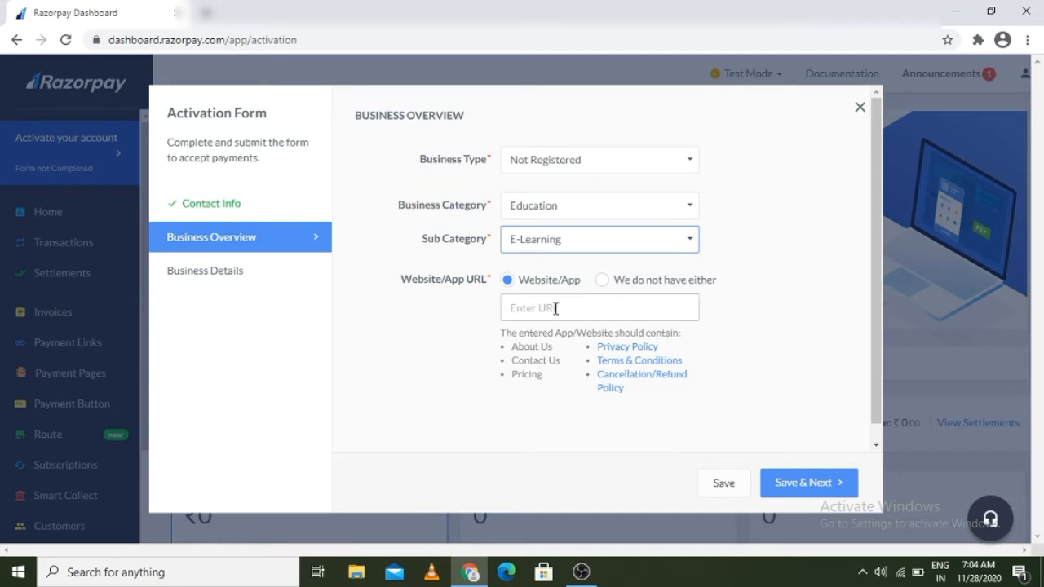
{"action": "left_click", "coordinate": [516, 308]}
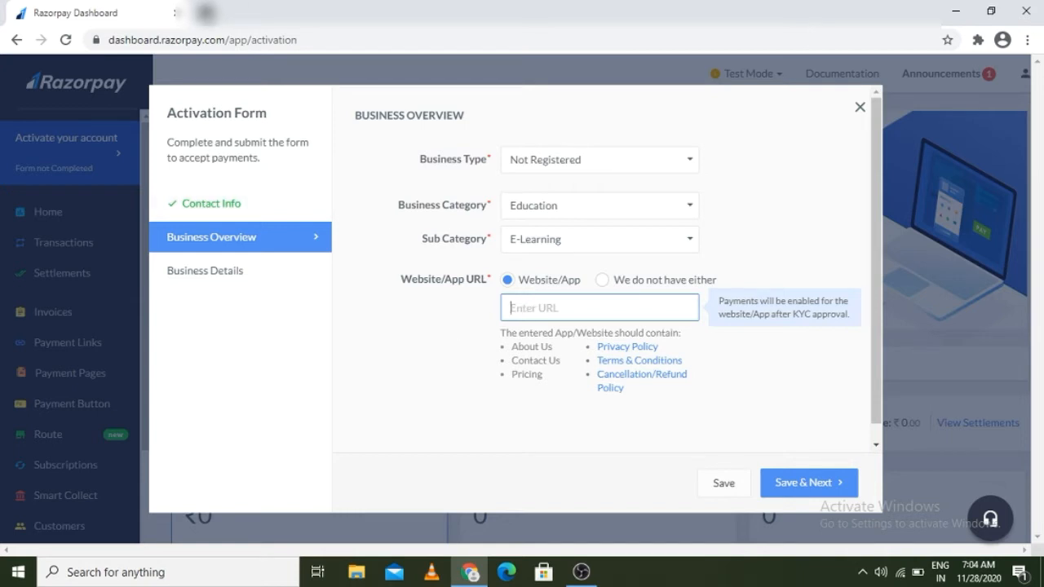
{"action": "left_click", "coordinate": [203, 13]}
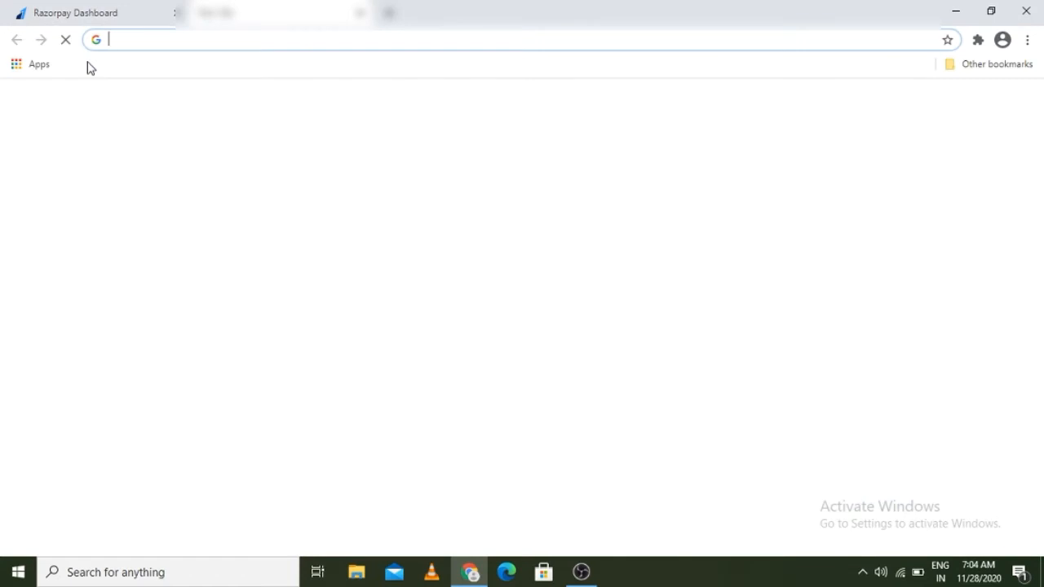
{"action": "type", "text": "www.google.com"}
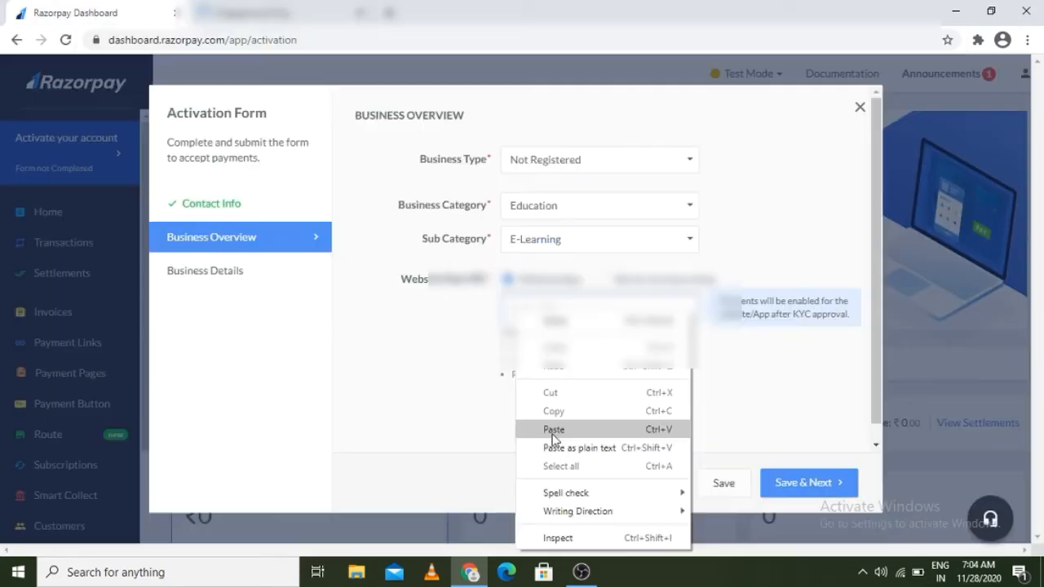
{"action": "left_click", "coordinate": [522, 430]}
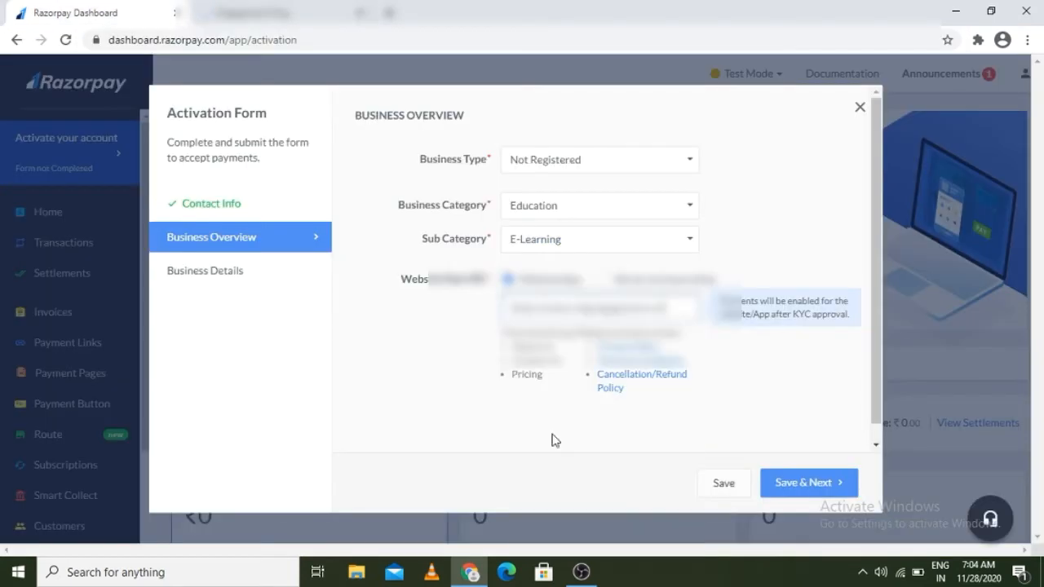
{"action": "left_click", "coordinate": [795, 482]}
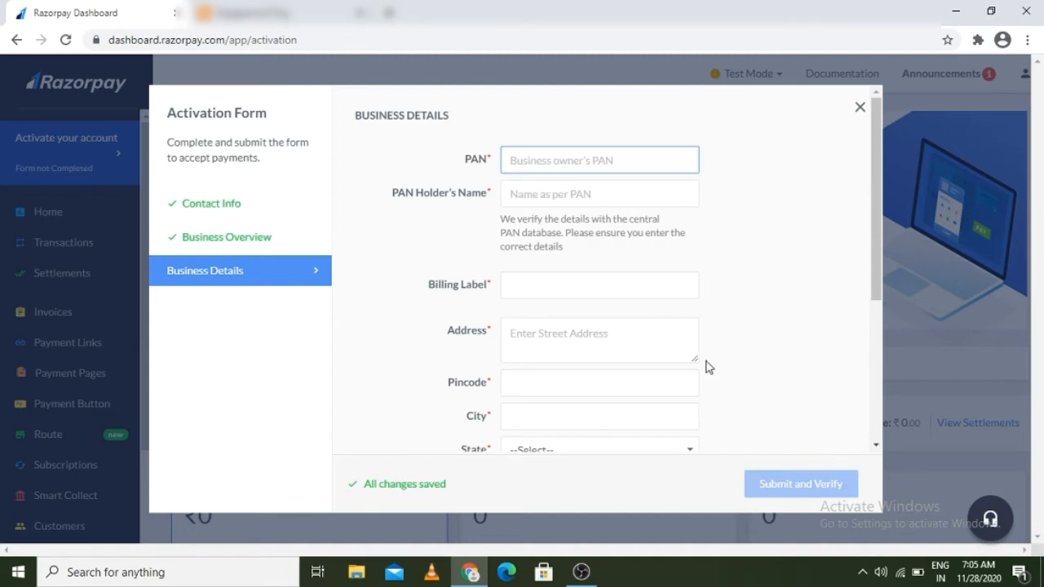
{"action": "left_click", "coordinate": [875, 445]}
{"action": "left_click", "coordinate": [875, 445]}
{"action": "left_click", "coordinate": [875, 445]}
{"action": "left_click", "coordinate": [876, 445]}
{"action": "left_click", "coordinate": [875, 445]}
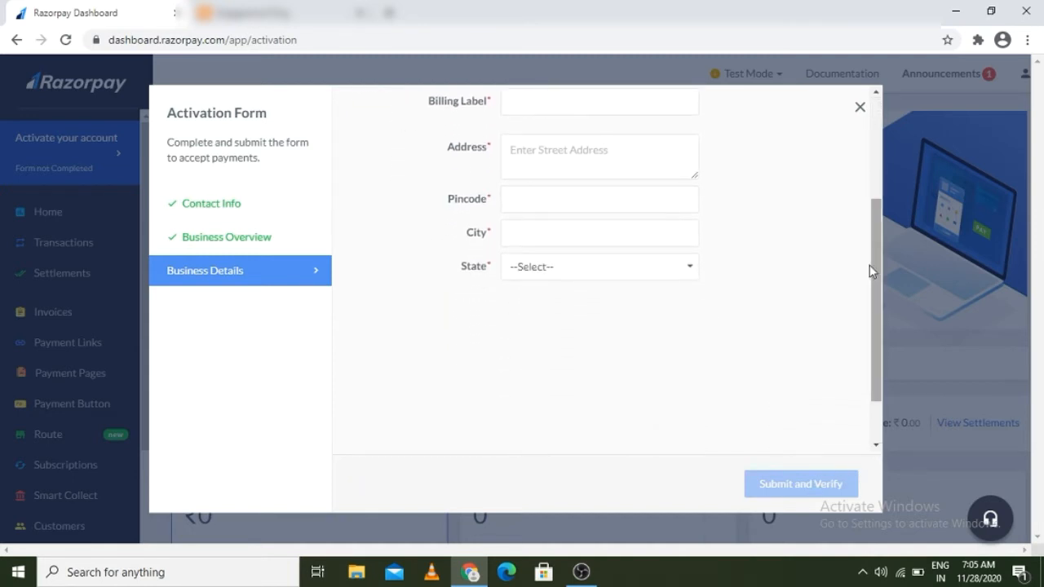
{"action": "left_click", "coordinate": [865, 103]}
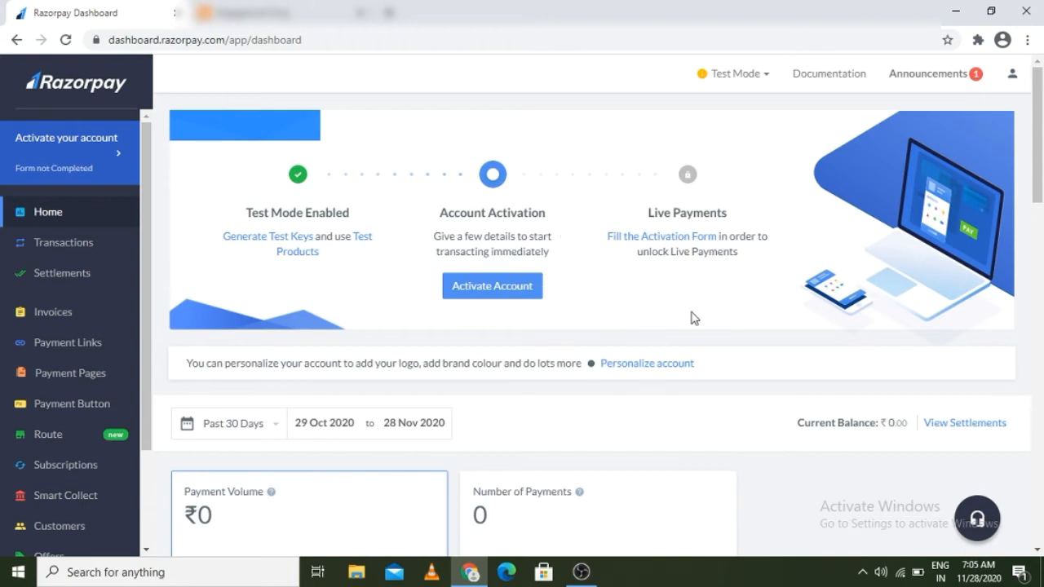
{"action": "left_click", "coordinate": [459, 286]}
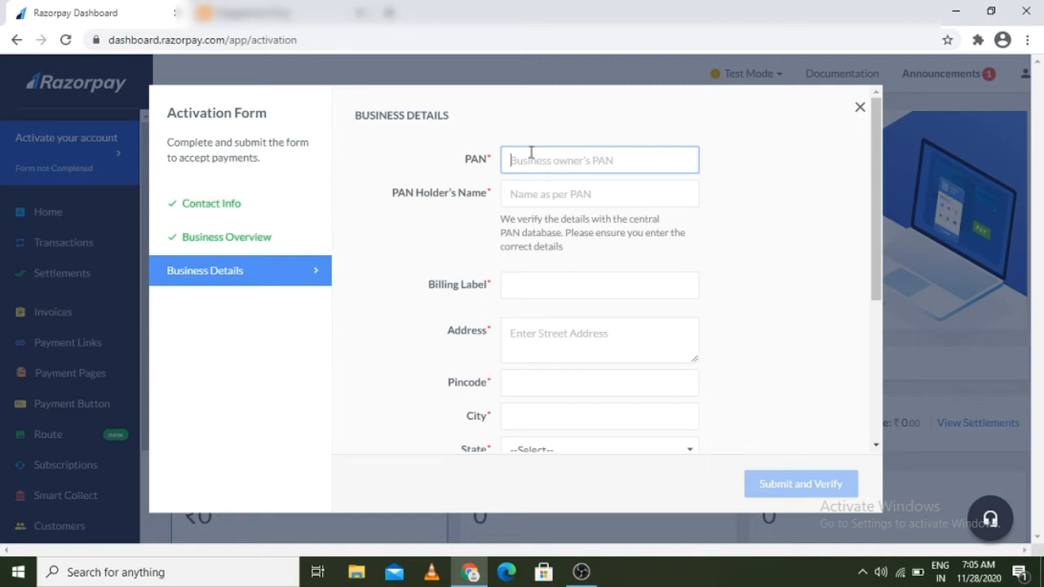
Step: Begin entering the PAN in the Business Details form
{"action": "type", "text": "C"}
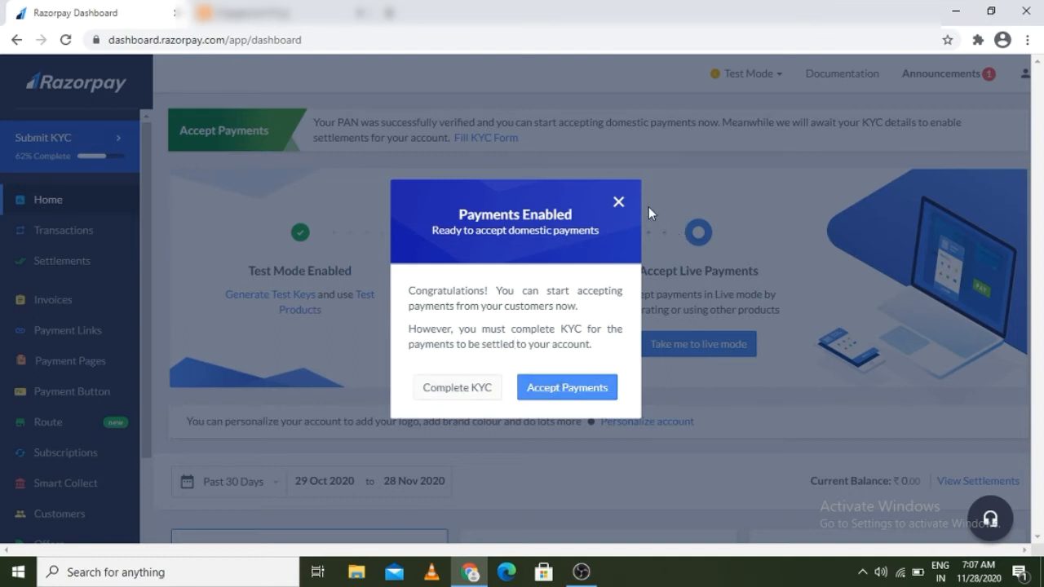
Step: Close the Payments Enabled notice, visit Payment Links, return Home, and open the KYC form
{"action": "left_click", "coordinate": [618, 203]}
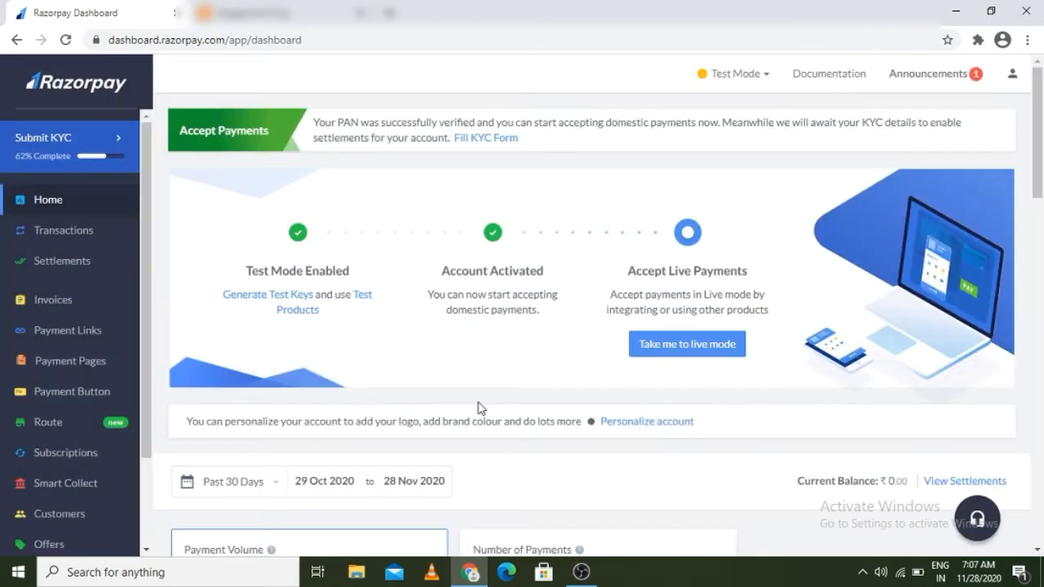
{"action": "left_click", "coordinate": [582, 572]}
{"action": "left_click", "coordinate": [75, 335]}
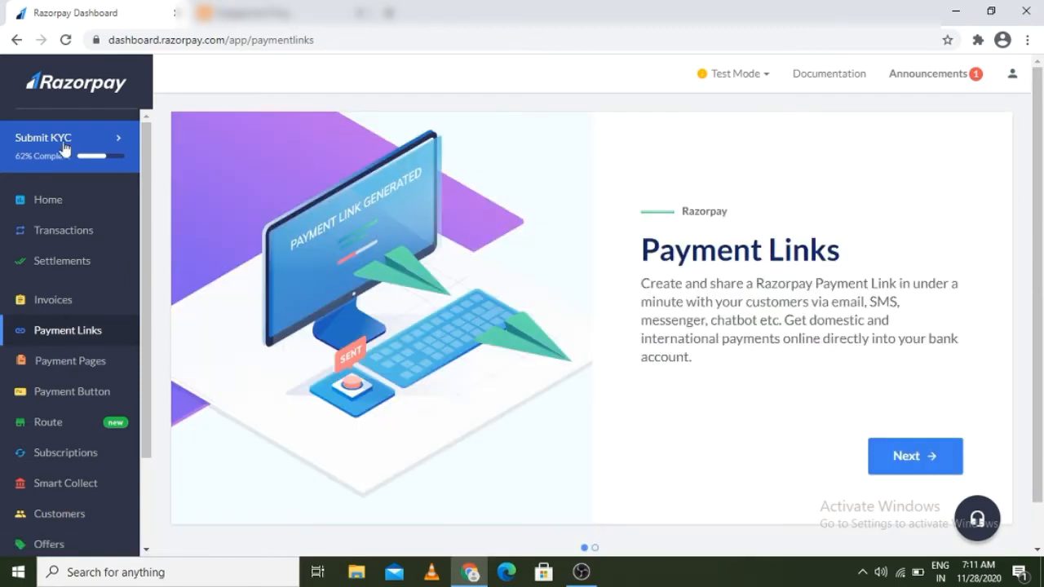
{"action": "left_click", "coordinate": [43, 210]}
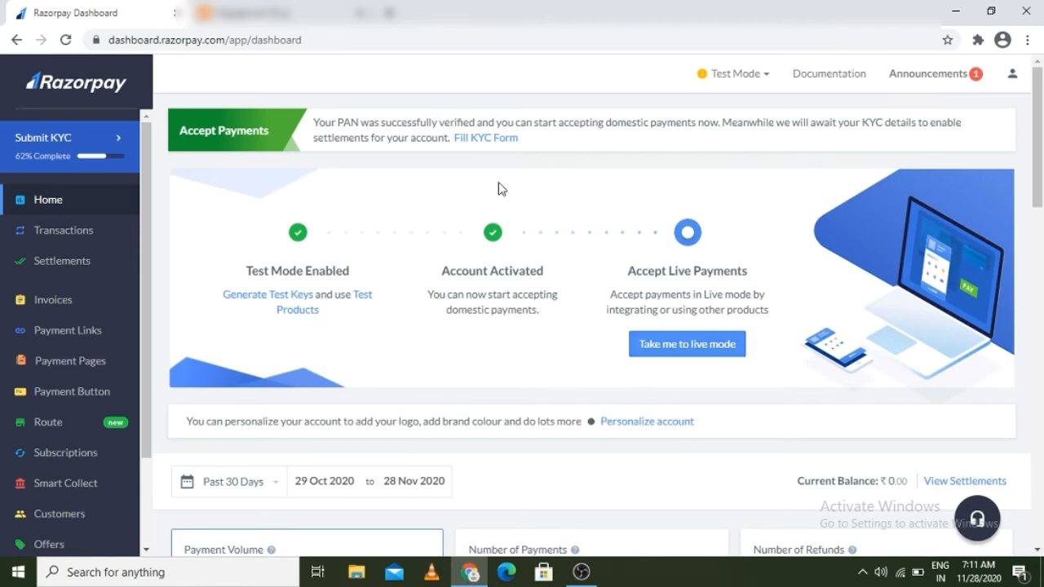
{"action": "left_click", "coordinate": [479, 137]}
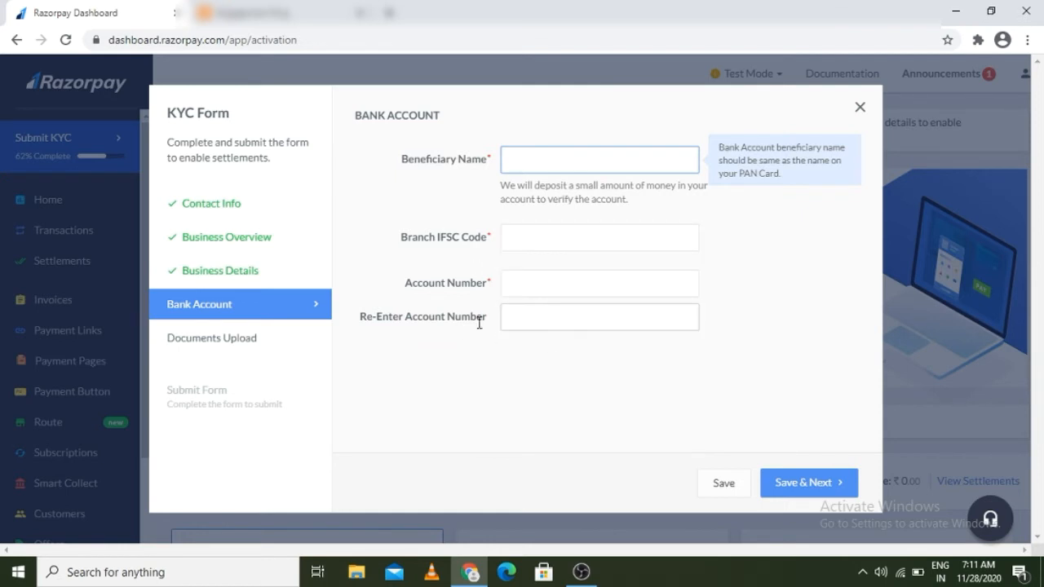
Step: View the Documents Upload step, then close the KYC form unsubmitted
{"action": "left_click", "coordinate": [244, 347]}
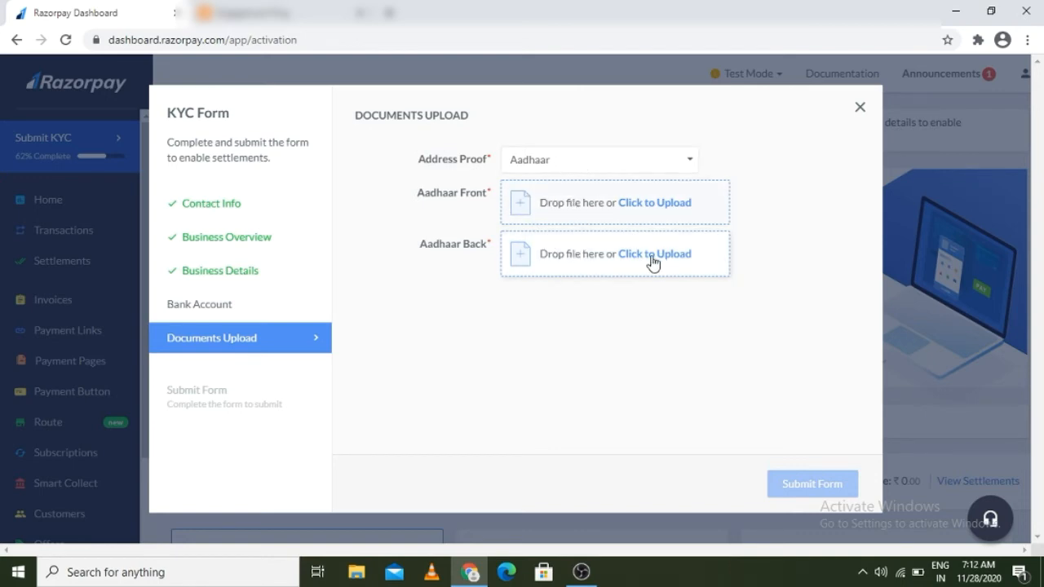
{"action": "left_click", "coordinate": [861, 108]}
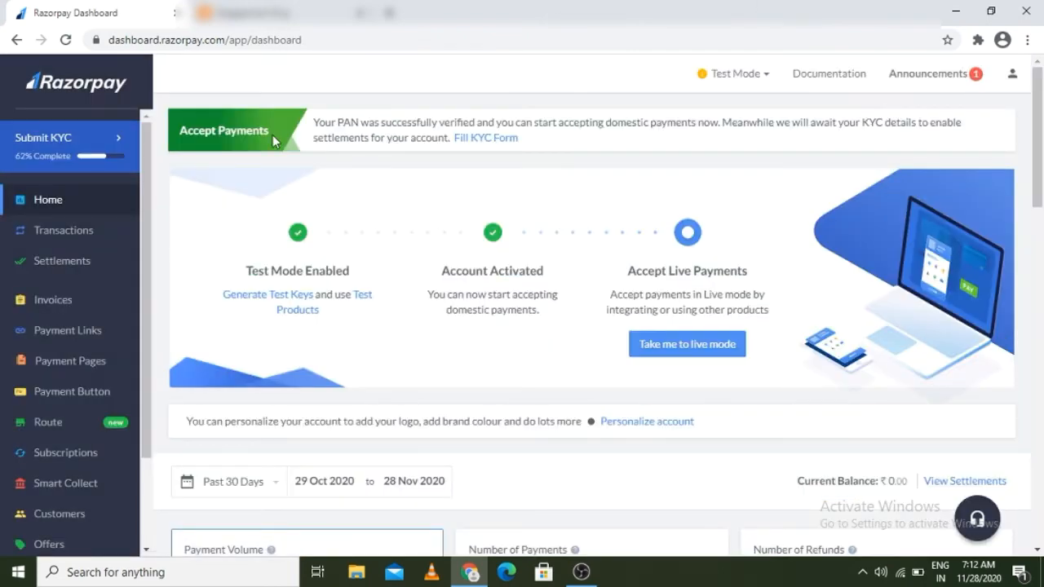
Step: Go to Payment Links and step through its introduction to Get Started
{"action": "left_click", "coordinate": [66, 333]}
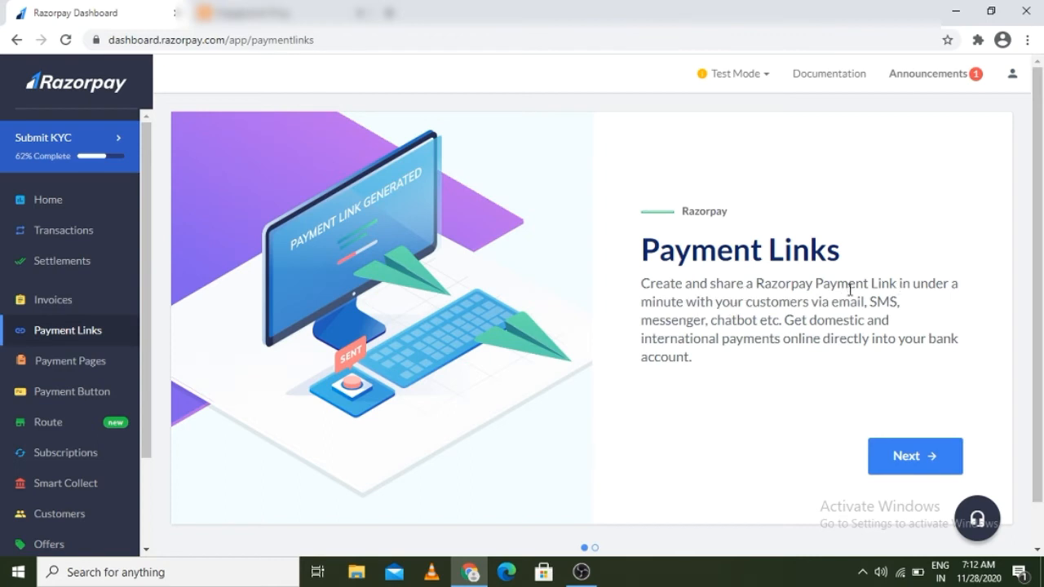
{"action": "left_click_drag", "start_coordinate": [848, 286], "coordinate": [752, 320]}
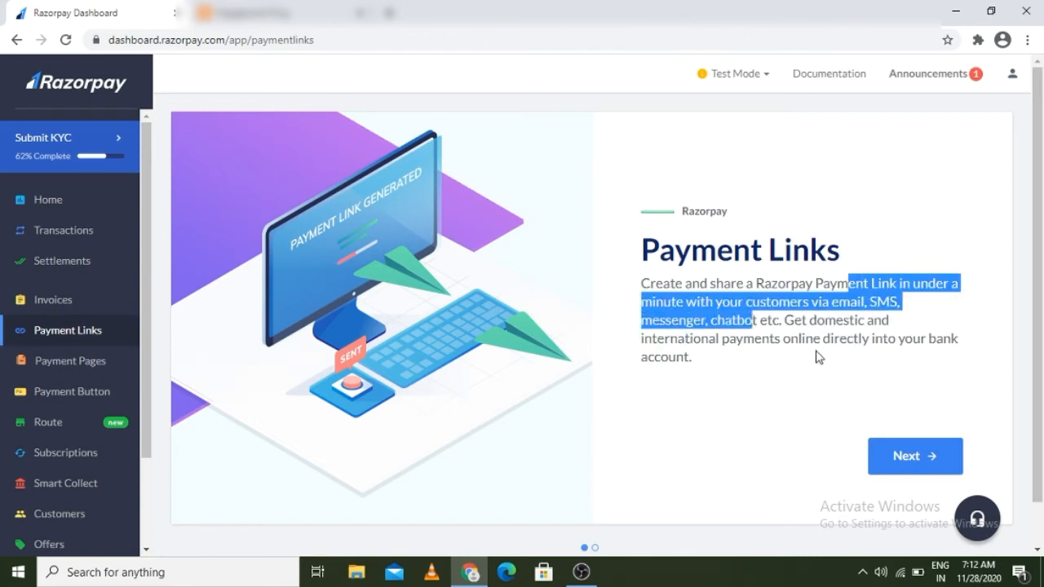
{"action": "left_click", "coordinate": [907, 459]}
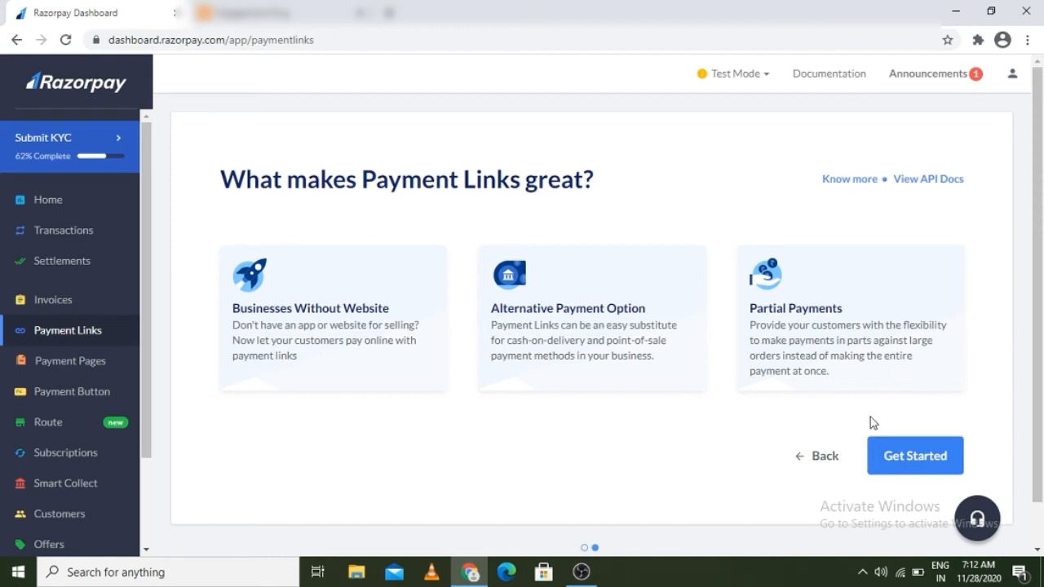
{"action": "left_click", "coordinate": [901, 455]}
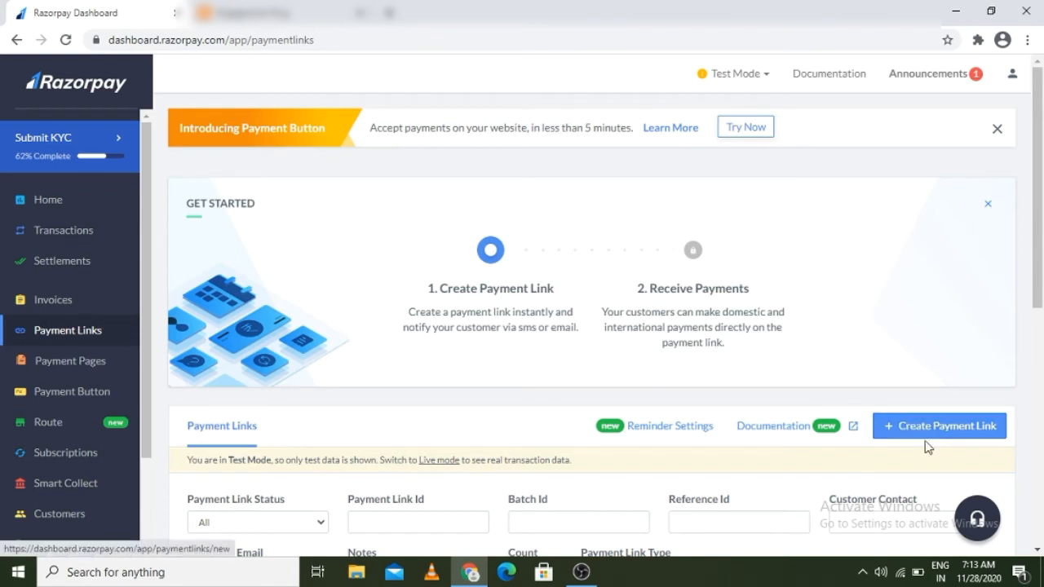
Step: Start a new payment link from the Payment Links page to see the link type choices
{"action": "scroll", "coordinate": [1039, 552], "scroll_direction": "down", "scroll_amount": 3}
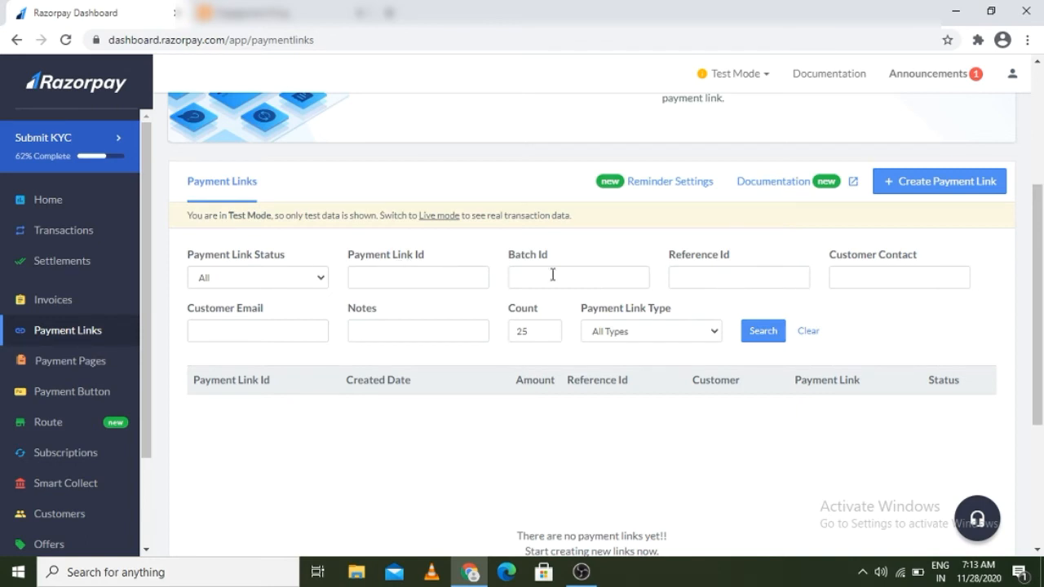
{"action": "left_click", "coordinate": [943, 181]}
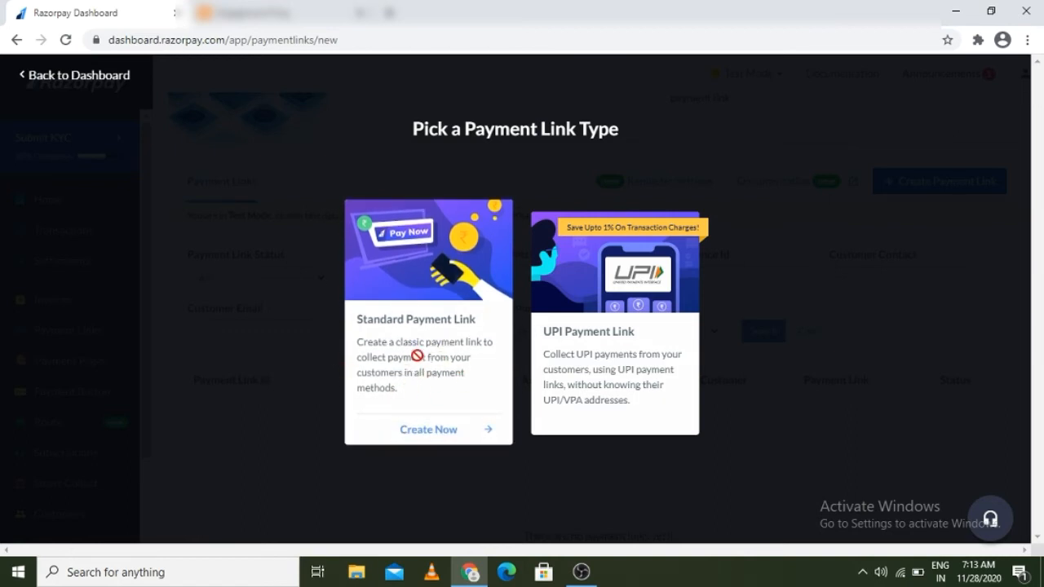
Step: Choose Standard Payment Link and enter amount 1000 with description 'courses'
{"action": "left_click", "coordinate": [430, 431]}
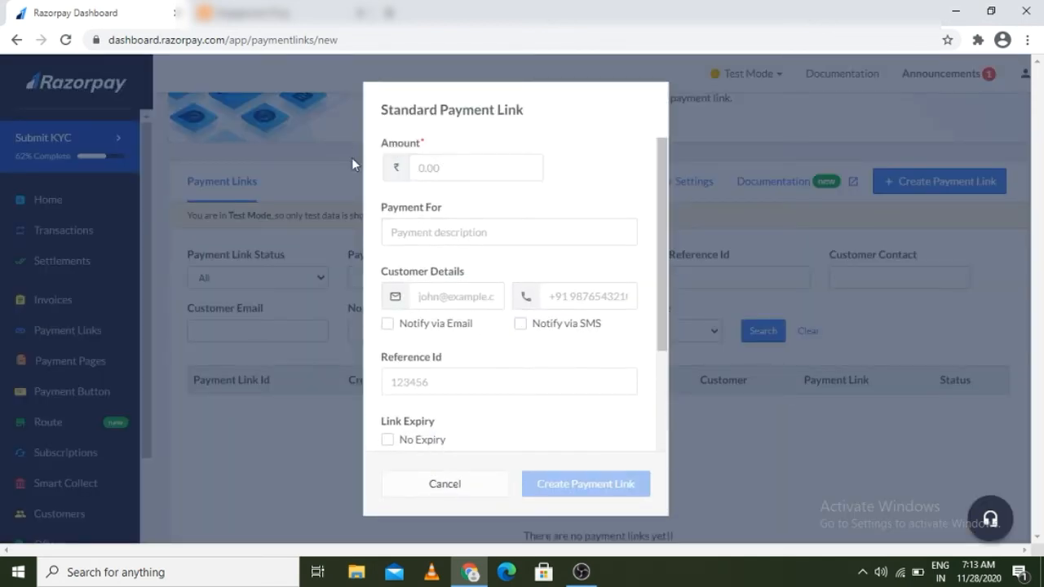
{"action": "left_click", "coordinate": [427, 171]}
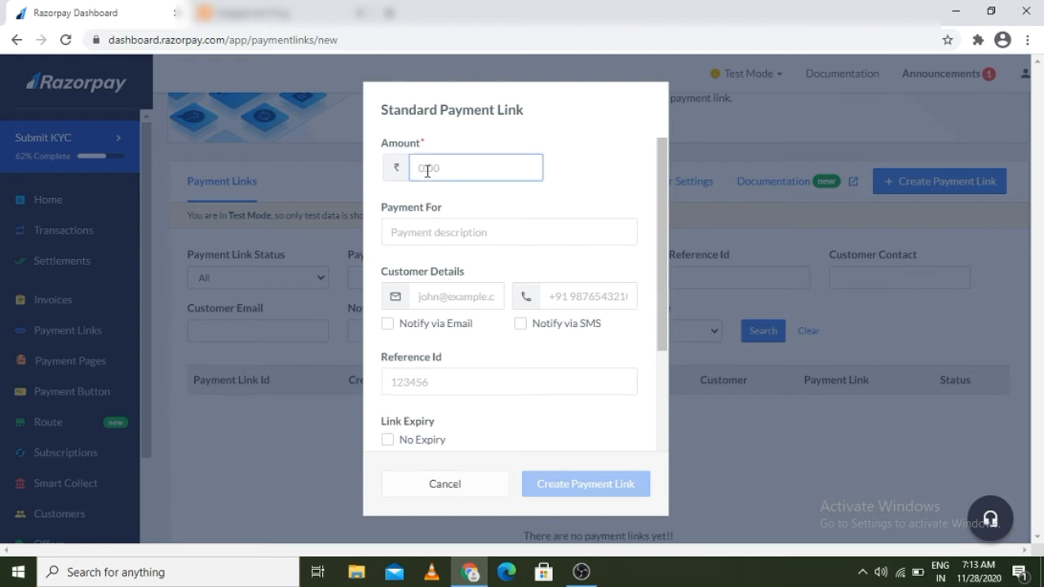
{"action": "type", "text": "1000"}
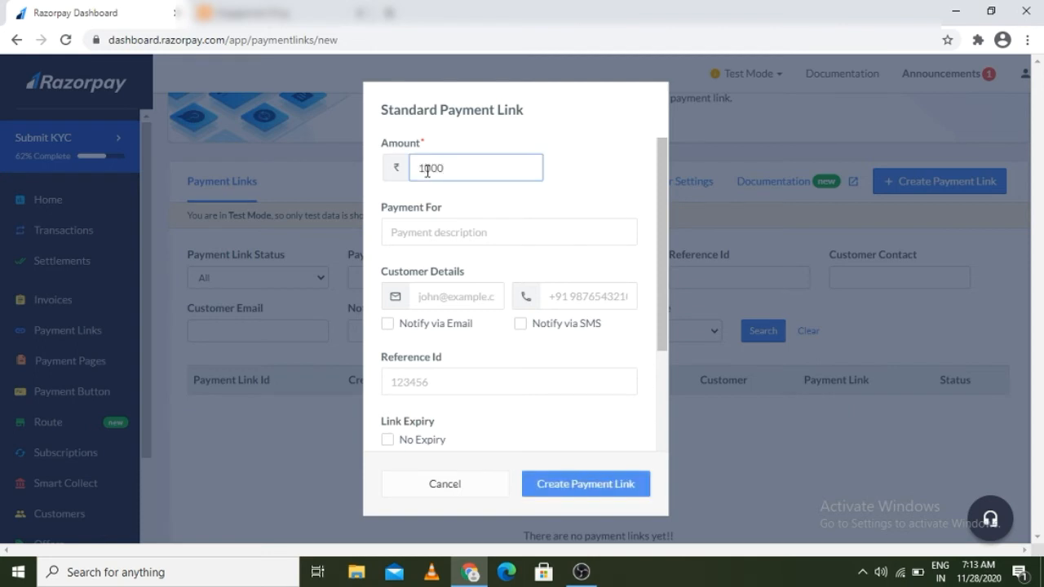
{"action": "left_click", "coordinate": [403, 235]}
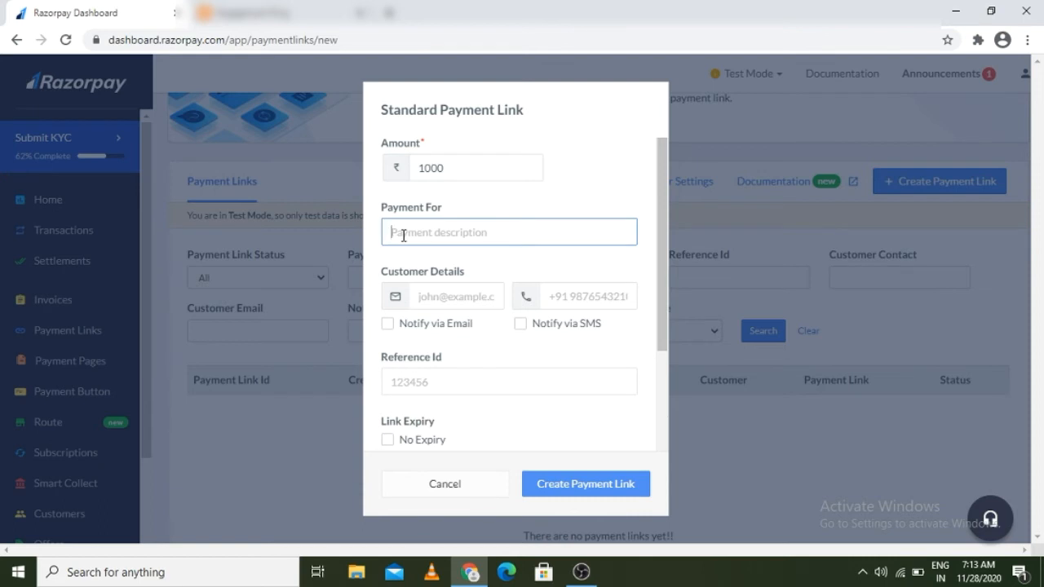
{"action": "type", "text": "e"}
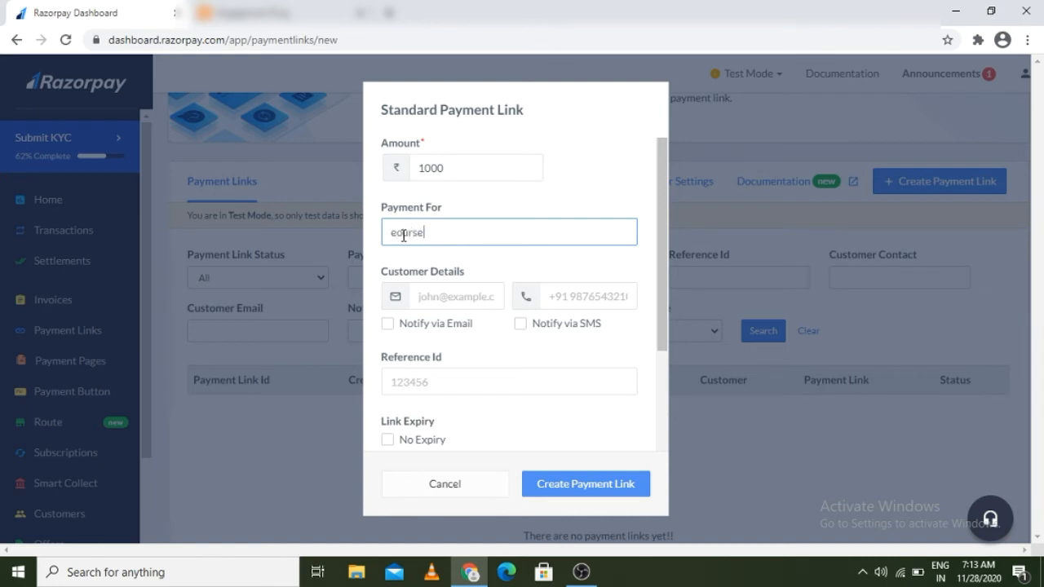
{"action": "key", "text": "BackSpace"}
{"action": "key", "text": "BackSpace"}
{"action": "key", "text": "BackSpace"}
{"action": "key", "text": "BackSpace"}
{"action": "key", "text": "BackSpace"}
{"action": "key", "text": "BackSpace"}
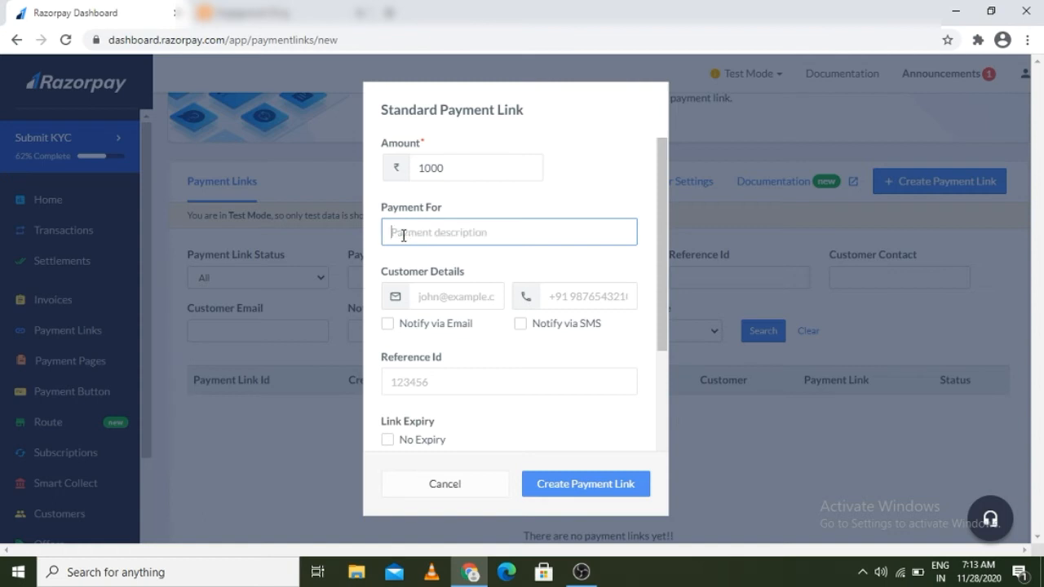
{"action": "type", "text": "courses"}
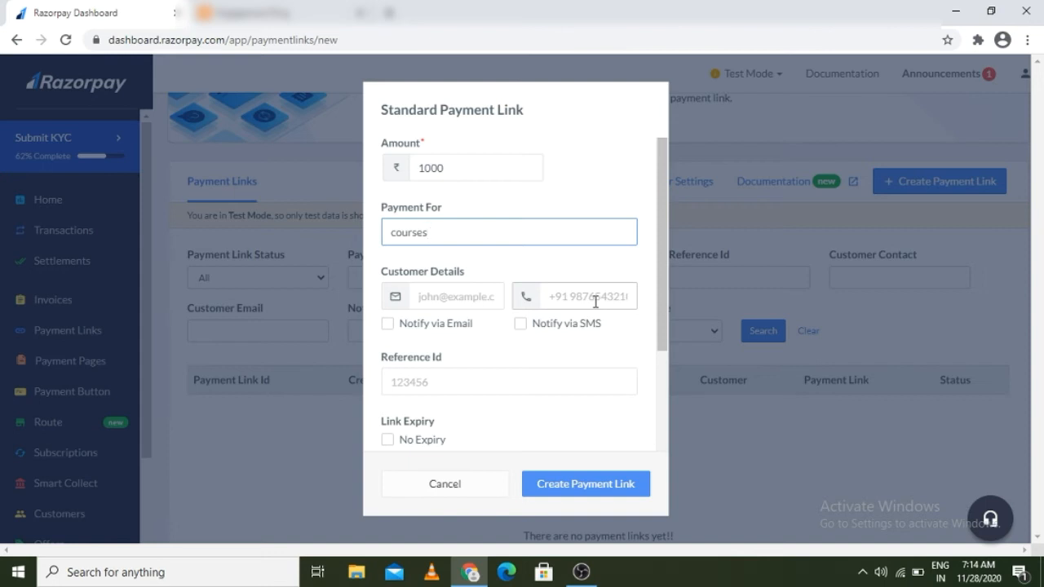
Step: Fill in the customer's e-mail and phone number, reference ID 123455, and tick No Expiry
{"action": "left_click", "coordinate": [428, 295]}
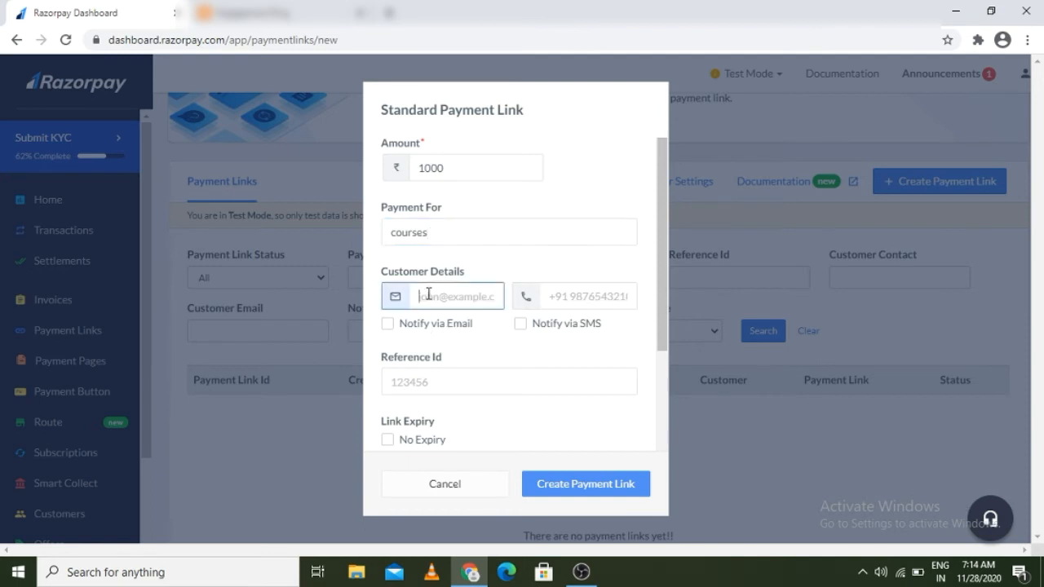
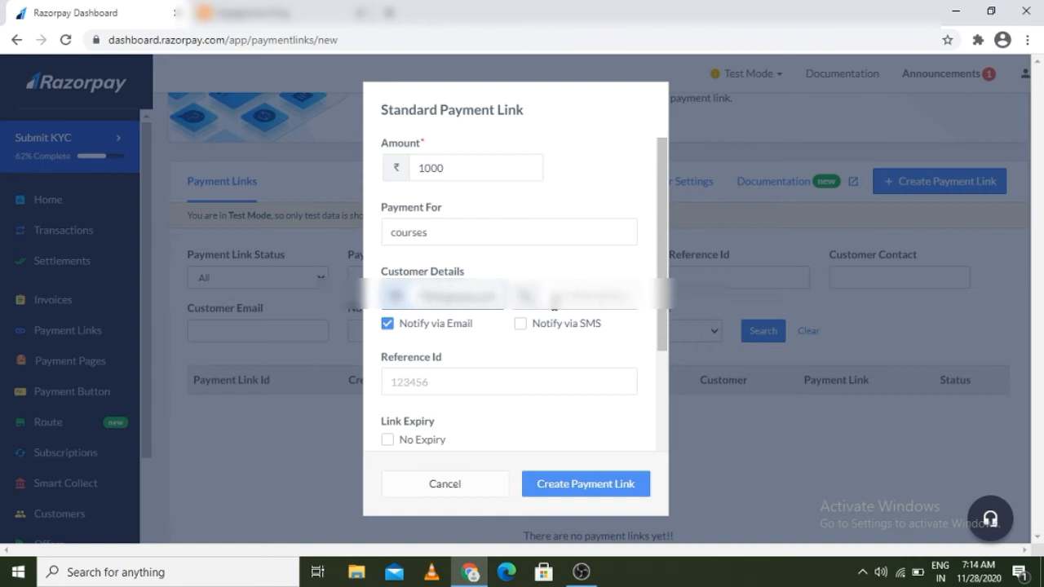
{"action": "left_click", "coordinate": [563, 292]}
{"action": "type", "text": "98765432"}
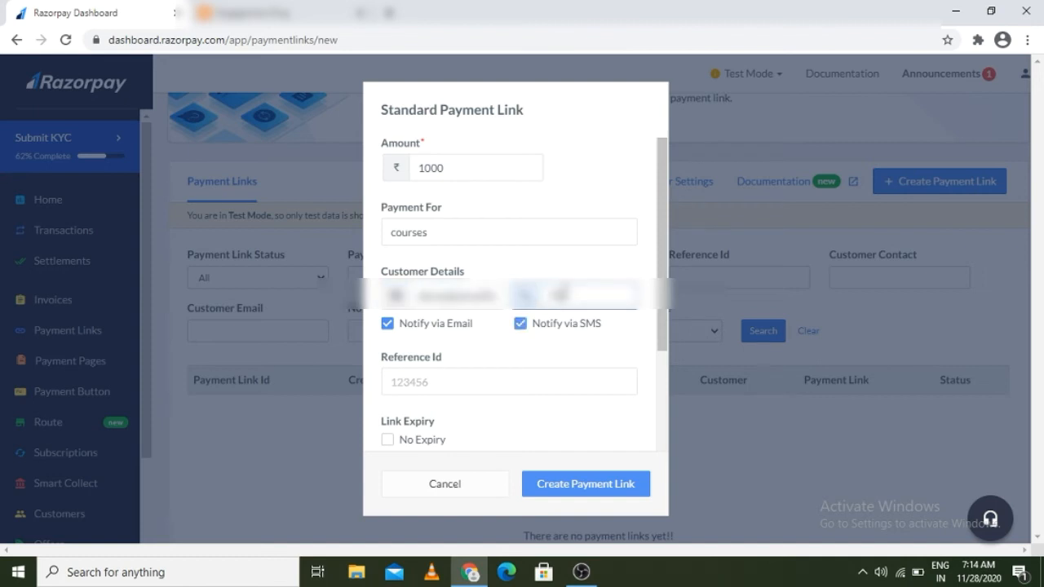
{"action": "type", "text": "10"}
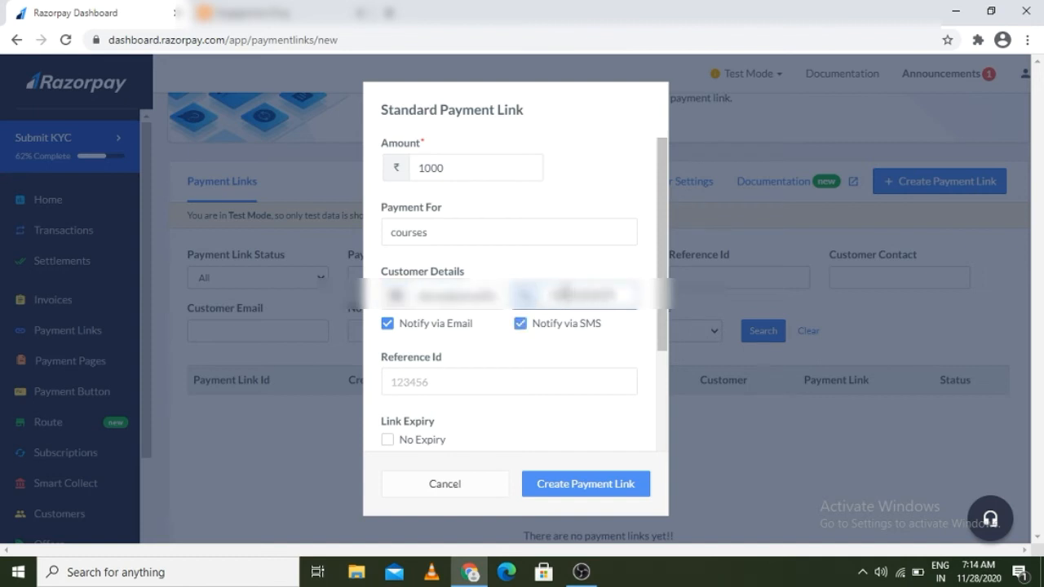
{"action": "left_click", "coordinate": [391, 384]}
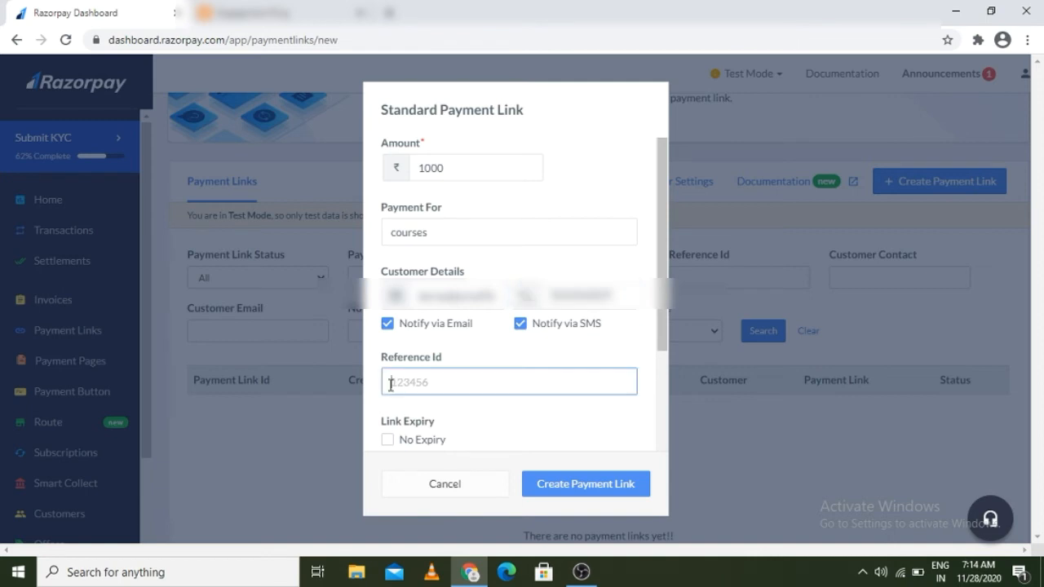
{"action": "type", "text": "123455"}
{"action": "left_click", "coordinate": [389, 443]}
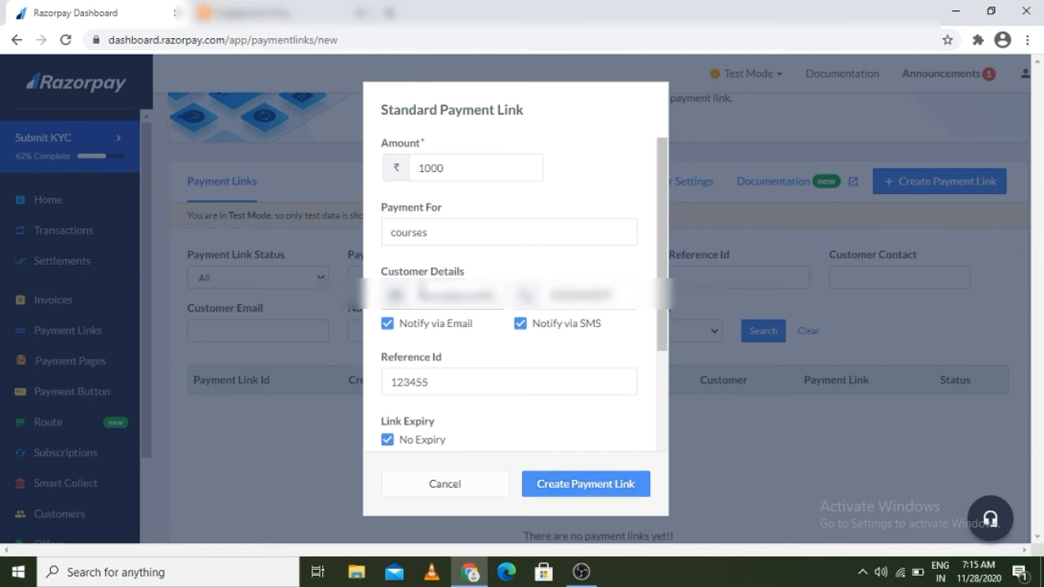
Step: Create the ₹1,000 payment link and review the Status filter options, keeping All
{"action": "left_click", "coordinate": [561, 479]}
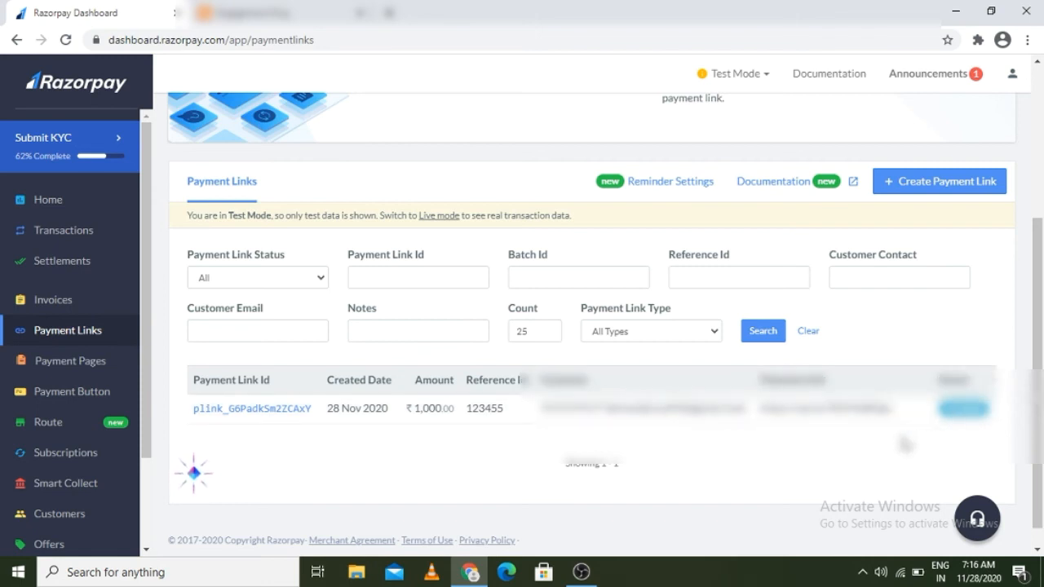
{"action": "left_click", "coordinate": [1038, 549]}
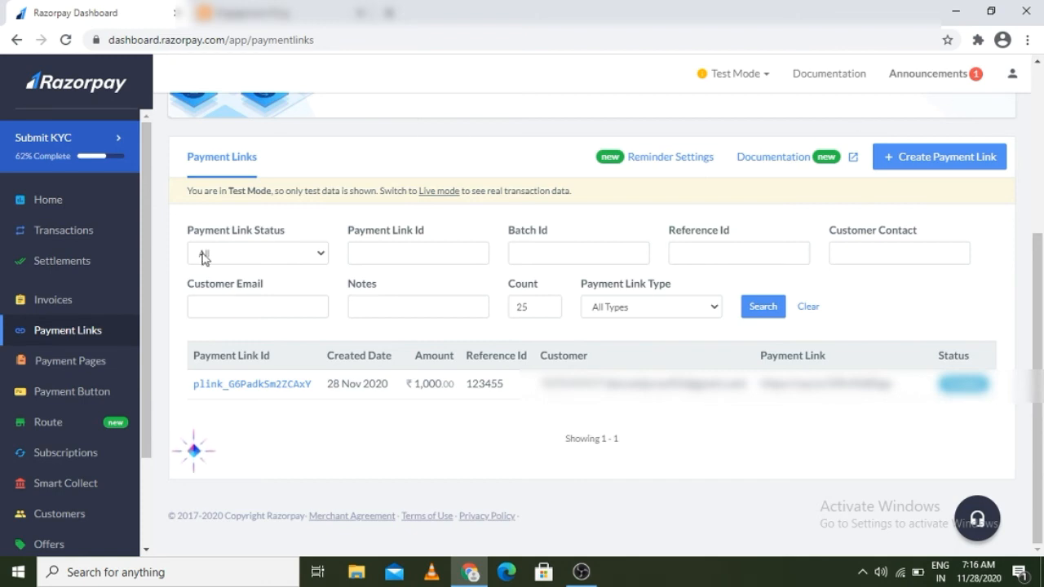
{"action": "left_click", "coordinate": [318, 256]}
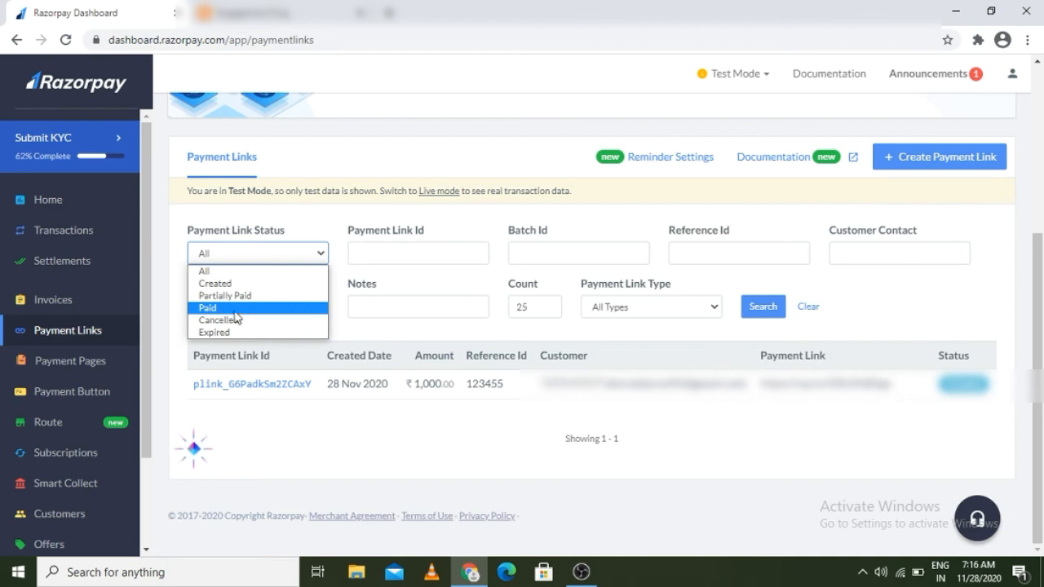
{"action": "left_click", "coordinate": [392, 249]}
Step: Review the Payment Link Type filter options, keeping All Types, and close the extra browser tab
{"action": "left_click", "coordinate": [395, 248]}
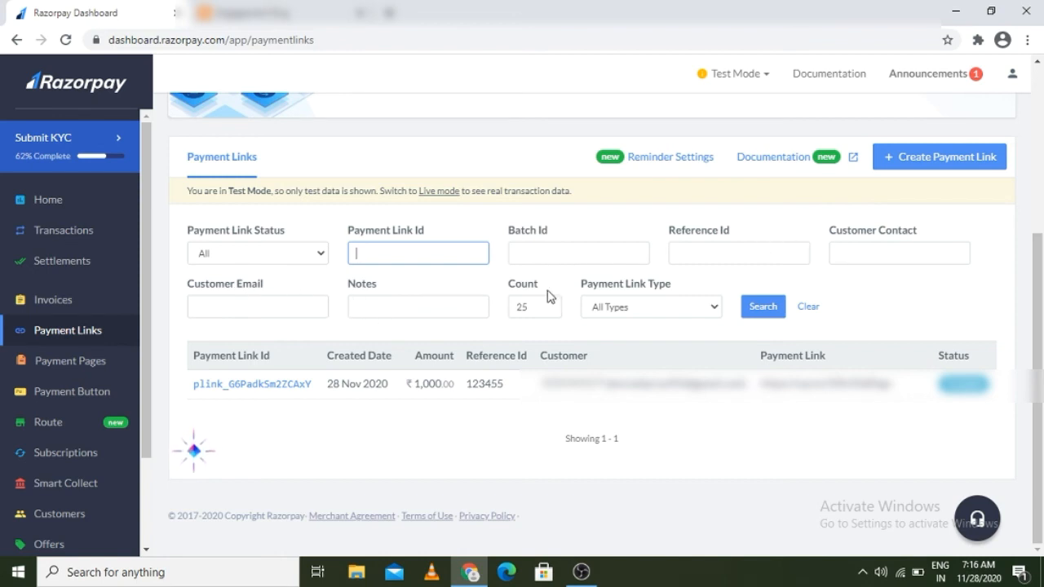
{"action": "left_click", "coordinate": [718, 314]}
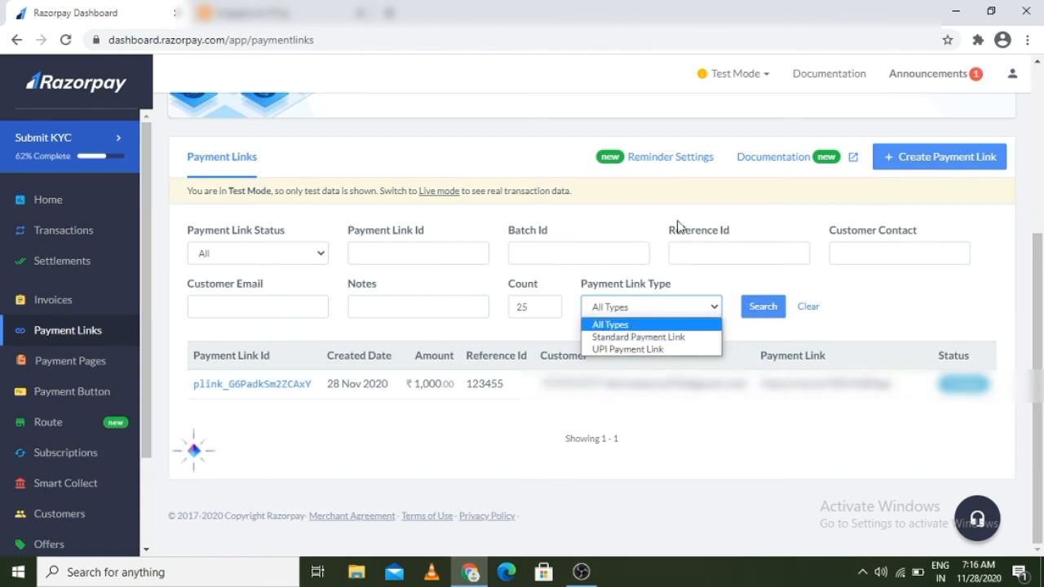
{"action": "left_click", "coordinate": [756, 283]}
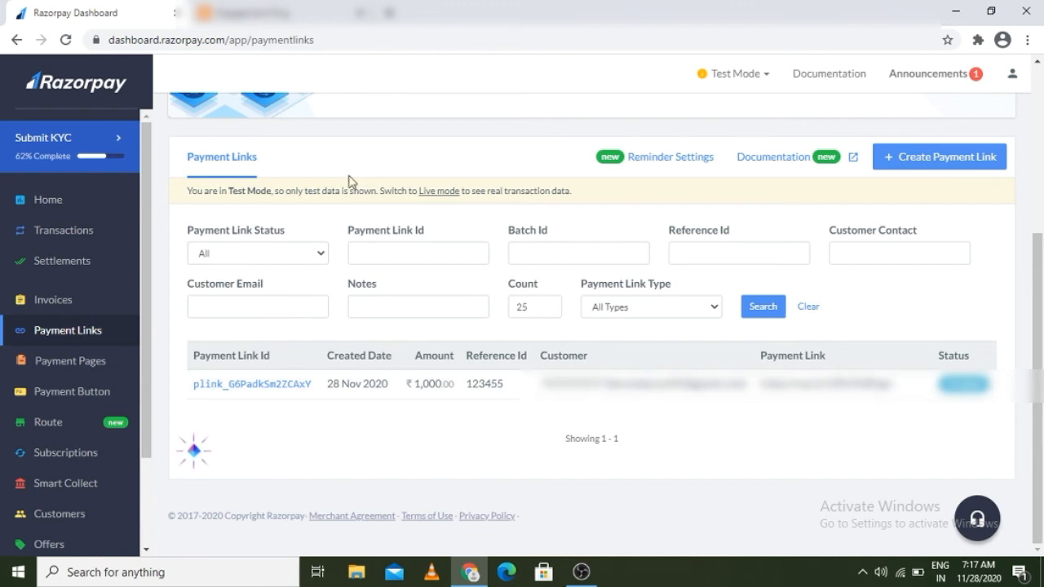
{"action": "left_click", "coordinate": [358, 13]}
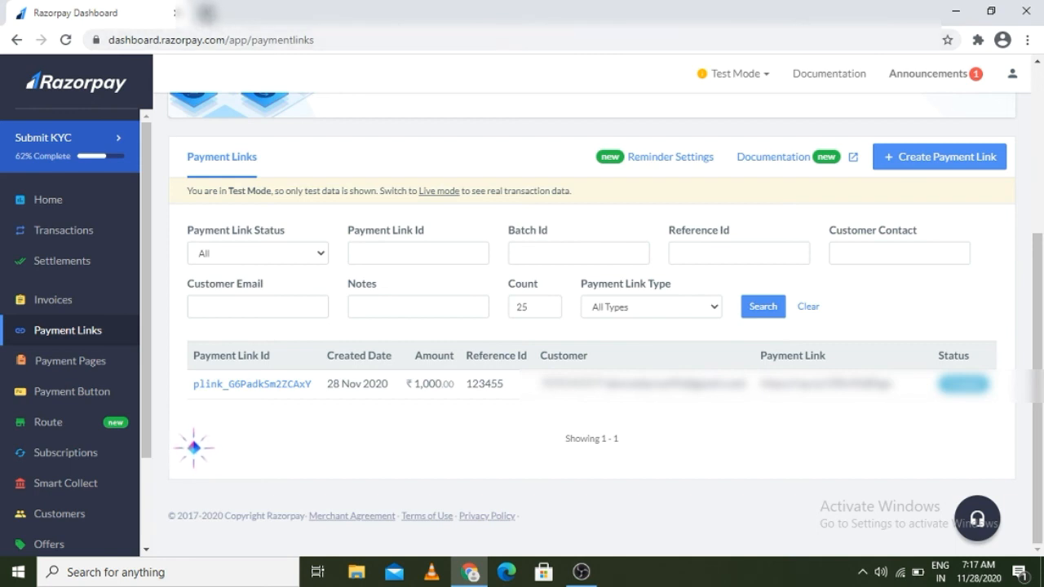
Step: In a new Gmail tab, open the 'Requesting payment of INR 1000 (via Razorpay)' email and follow its payment link
{"action": "left_click", "coordinate": [207, 12]}
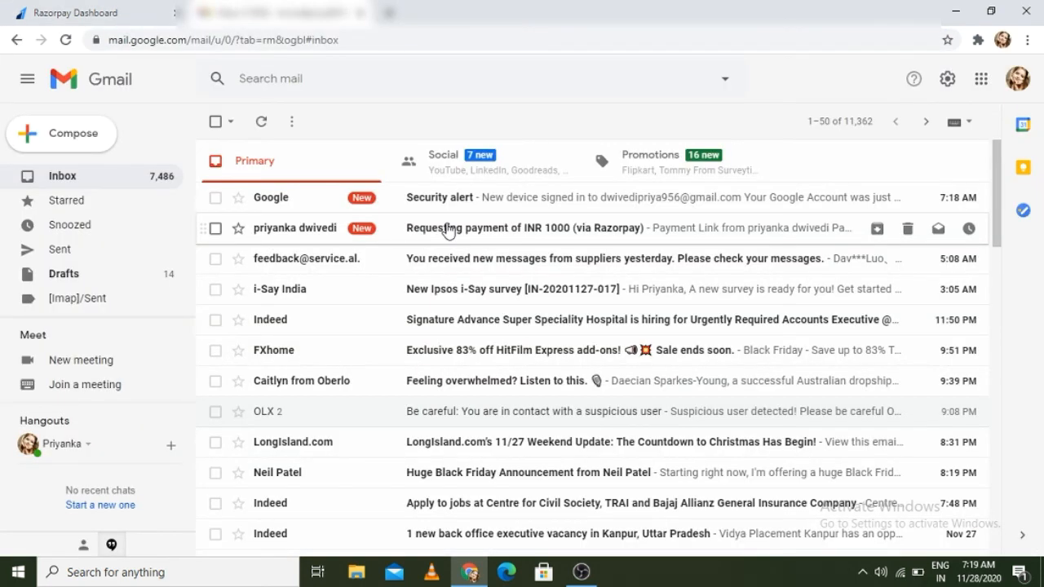
{"action": "left_click", "coordinate": [493, 231]}
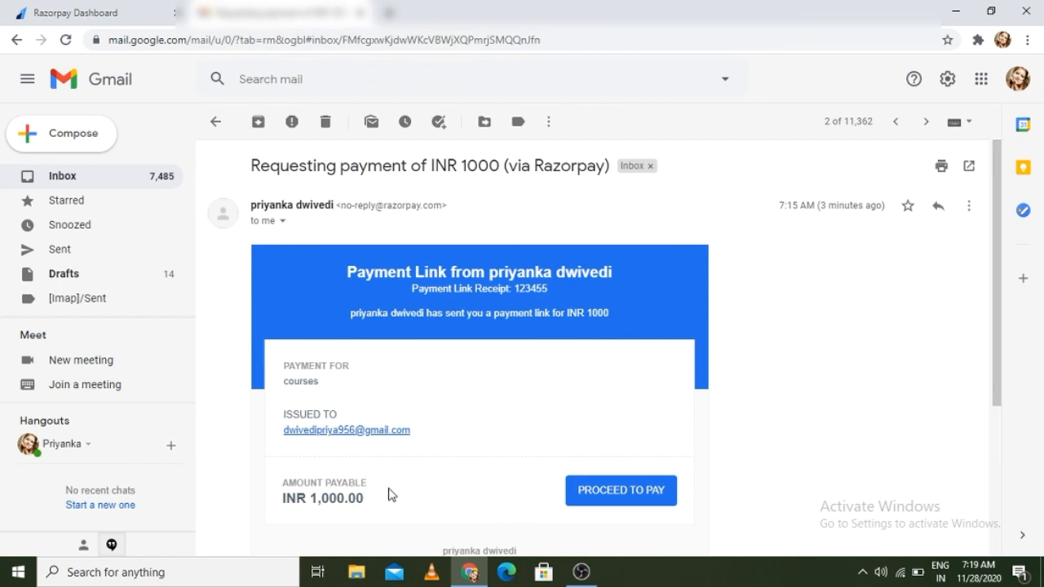
{"action": "left_click", "coordinate": [622, 494]}
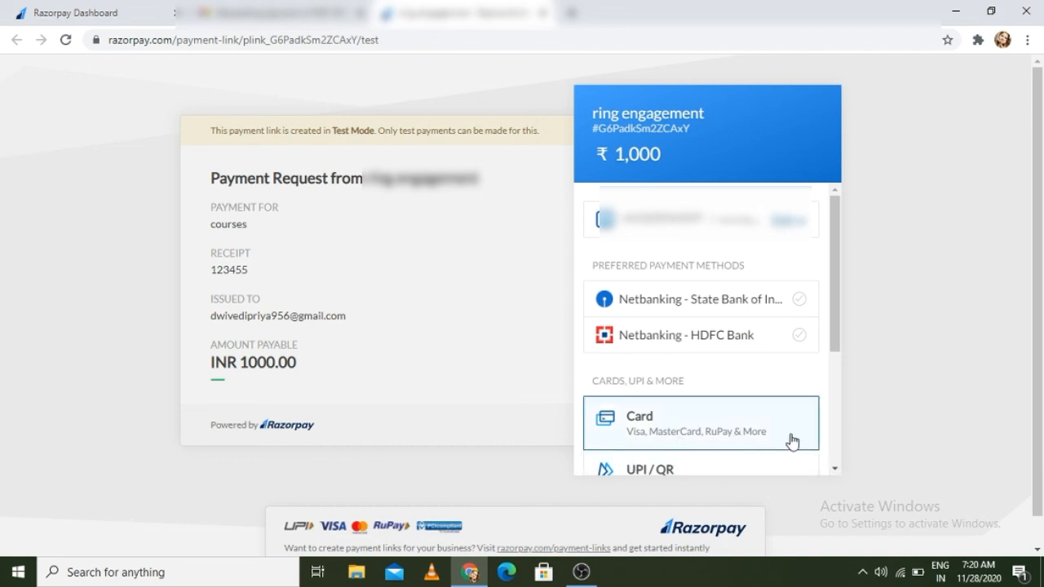
Step: Browse the ₹1,000 checkout's payment methods: Card, UPI/QR, Netbanking, Wallet and EMI
{"action": "scroll", "coordinate": [832, 468], "scroll_direction": "down", "scroll_amount": 1}
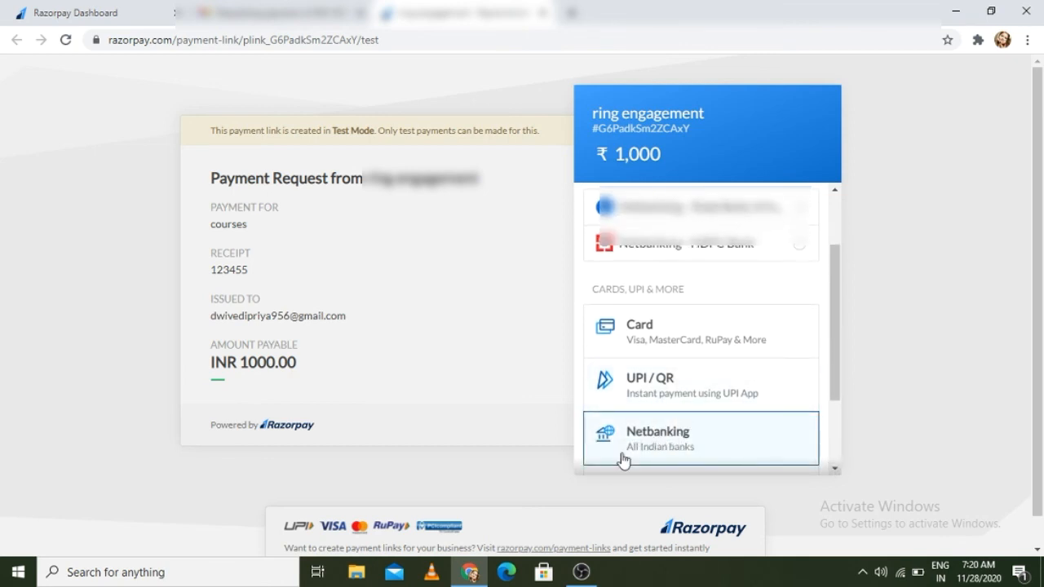
{"action": "left_click", "coordinate": [834, 469]}
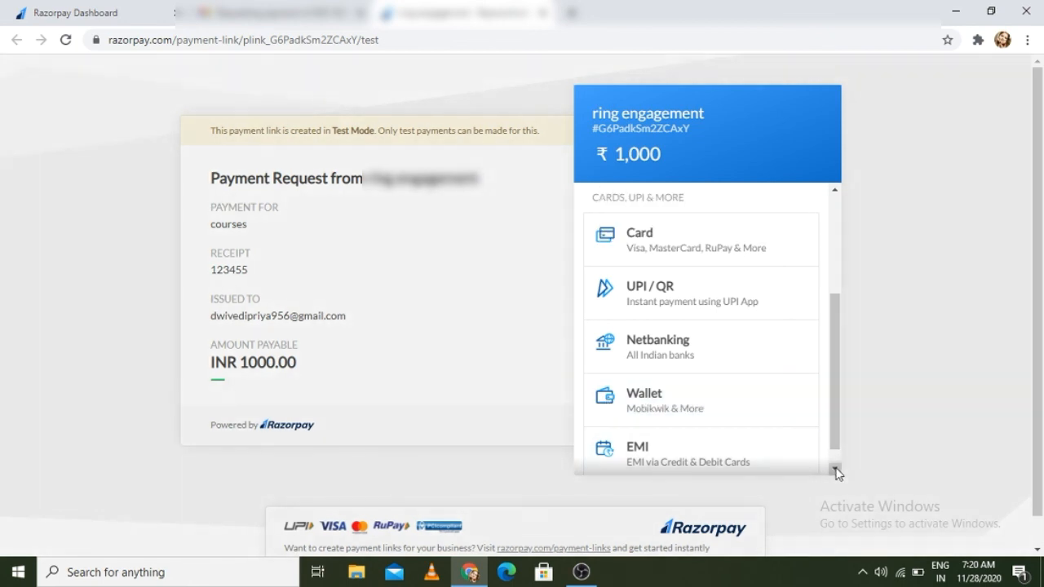
{"action": "left_click", "coordinate": [835, 470]}
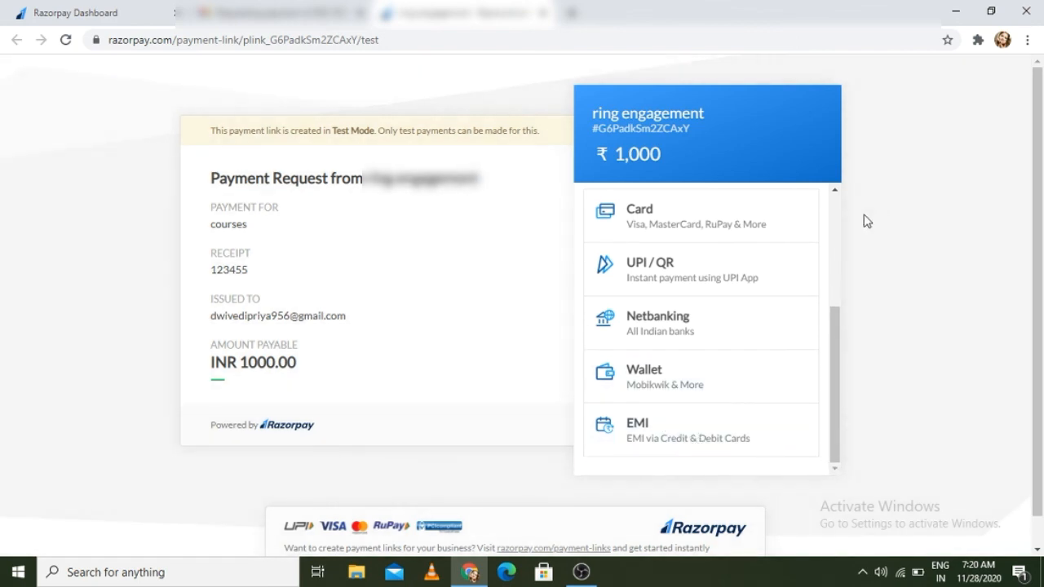
{"action": "left_click", "coordinate": [834, 194]}
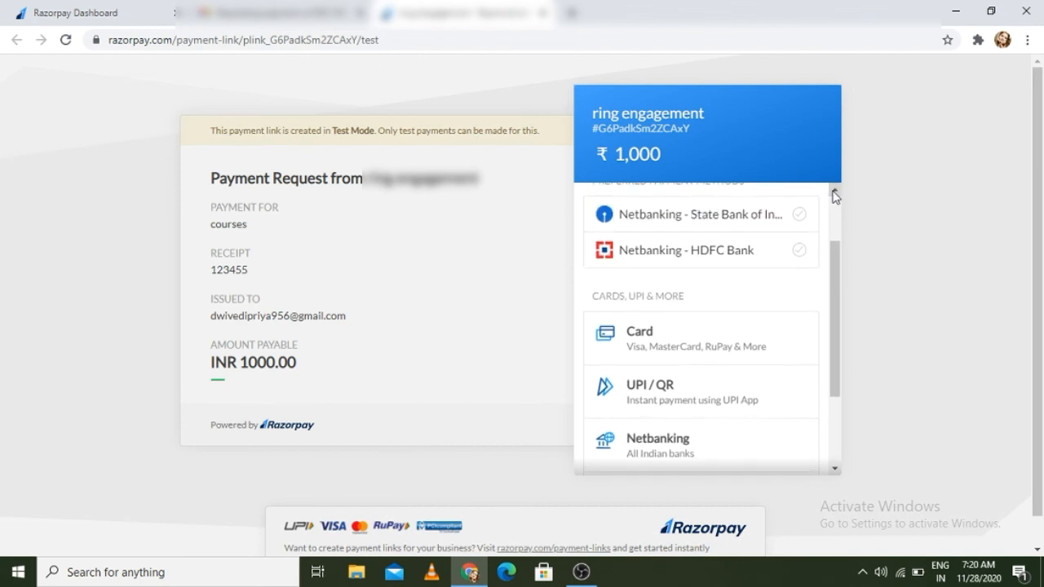
Step: Try the Card payment form, then return to the dashboard's Payment Links list and its Payment Link Type options
{"action": "left_click", "coordinate": [660, 348]}
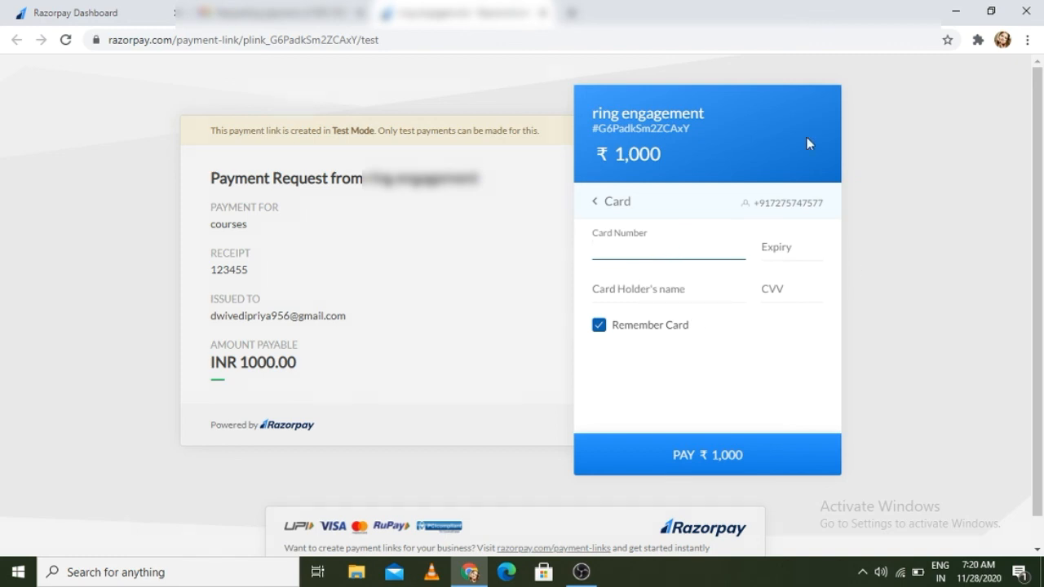
{"action": "left_click", "coordinate": [598, 206]}
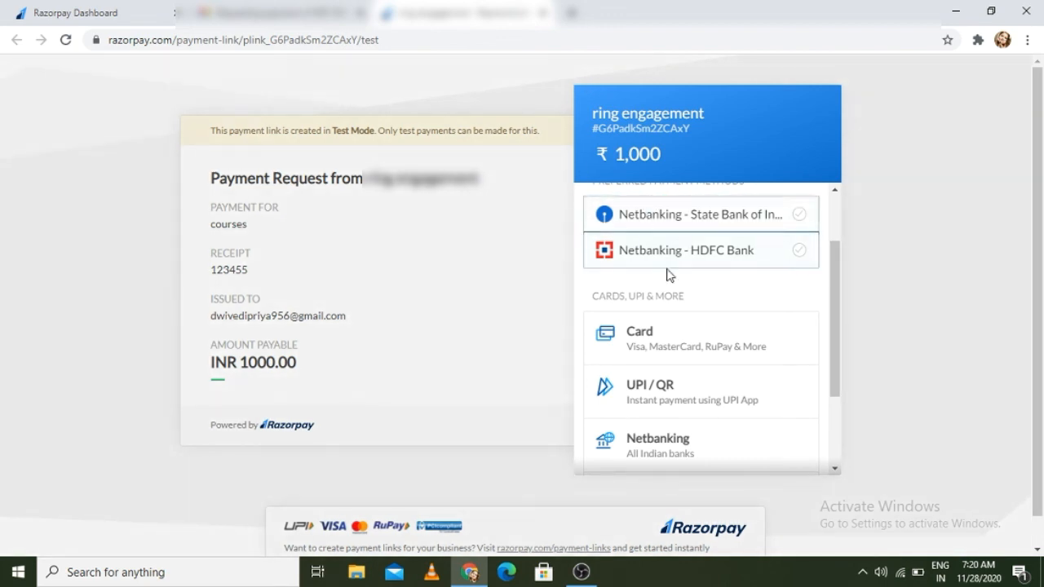
{"action": "left_click", "coordinate": [835, 192]}
{"action": "left_click", "coordinate": [835, 193]}
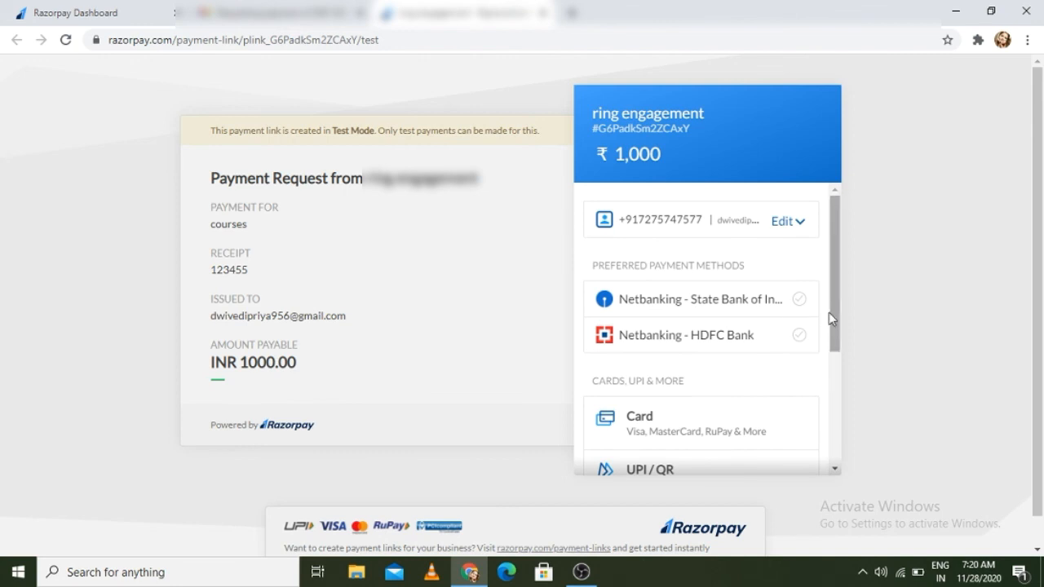
{"action": "left_click", "coordinate": [835, 470]}
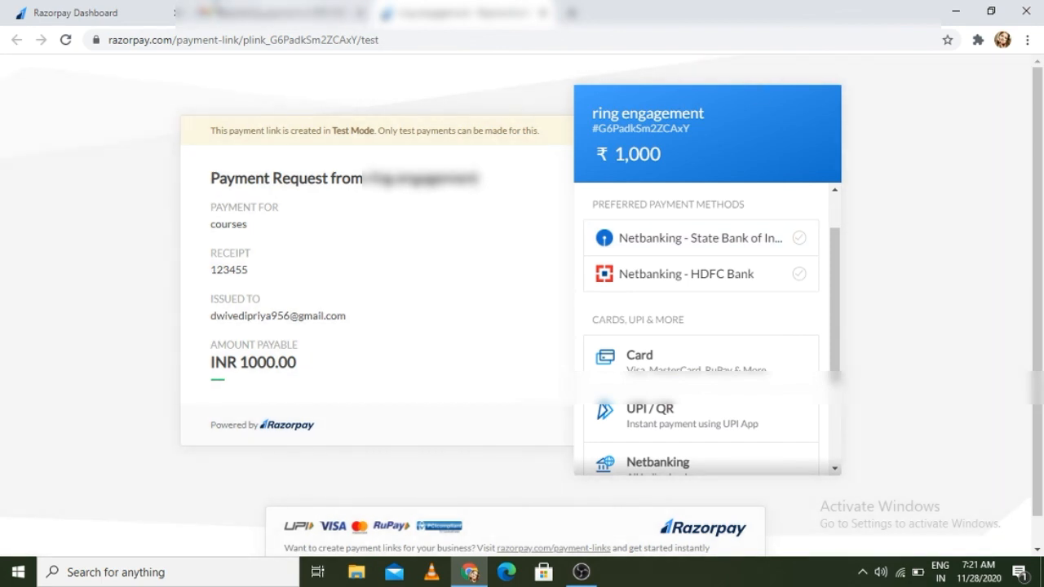
{"action": "left_click", "coordinate": [84, 7]}
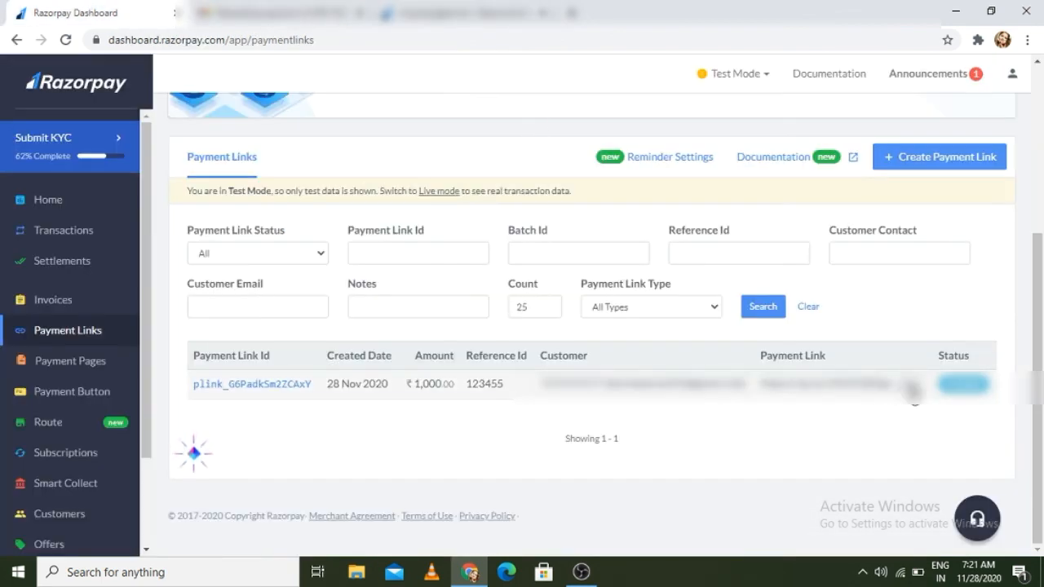
{"action": "left_click", "coordinate": [715, 307]}
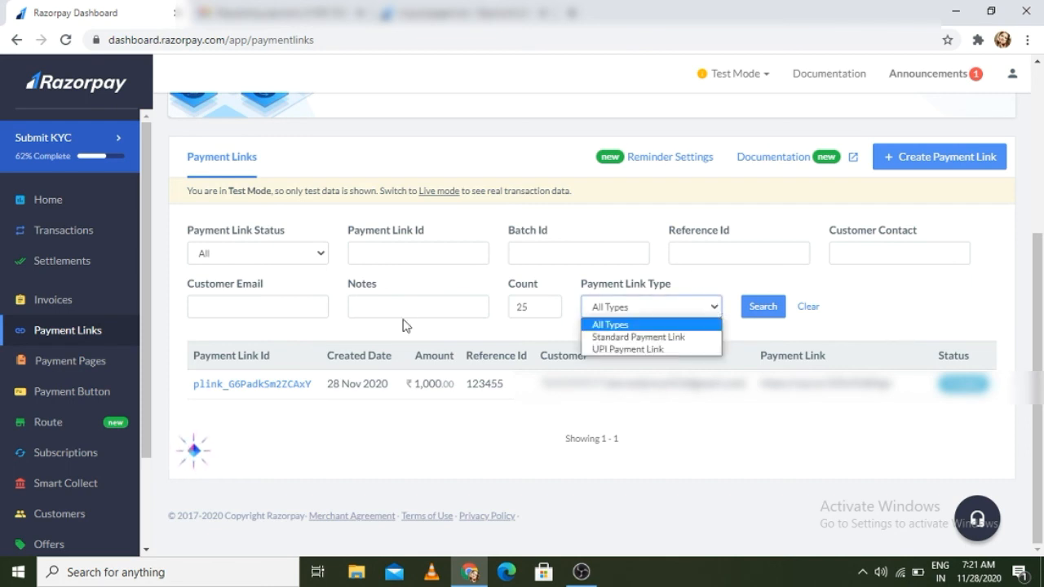